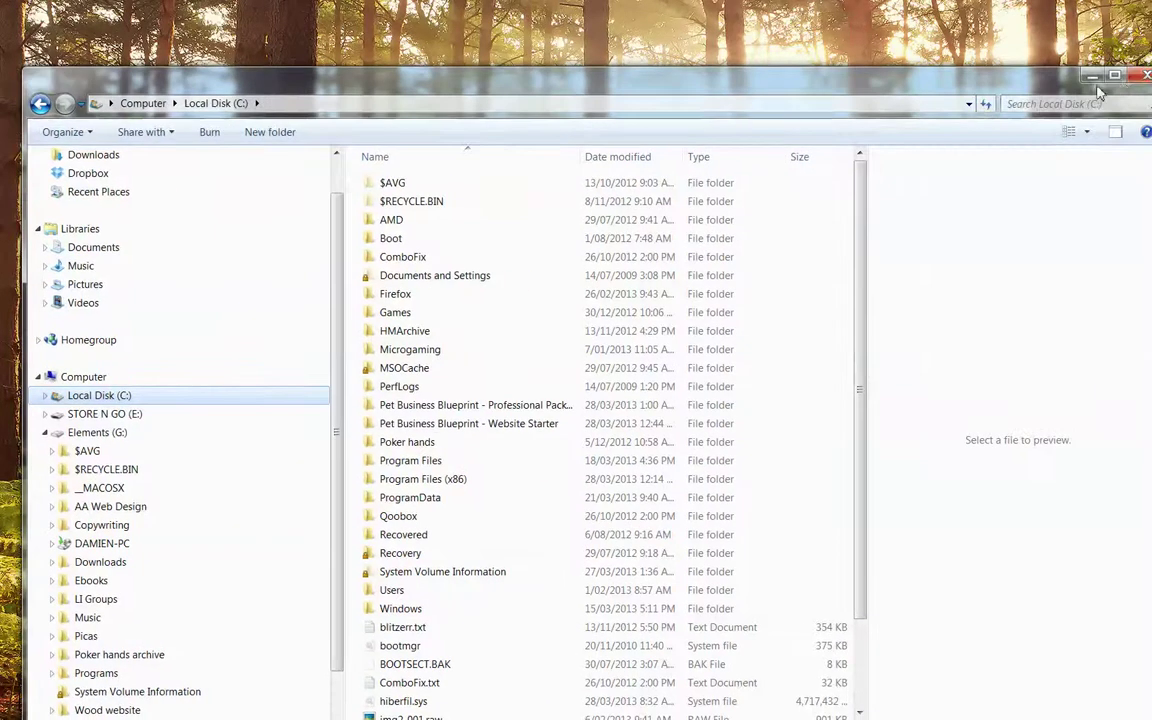
# Maximize Explorer and open Pet Flyer (Blue).sla from Pet Business Blueprint - Professional Package > Flyers and Price List.
pyautogui.click(1118, 80)
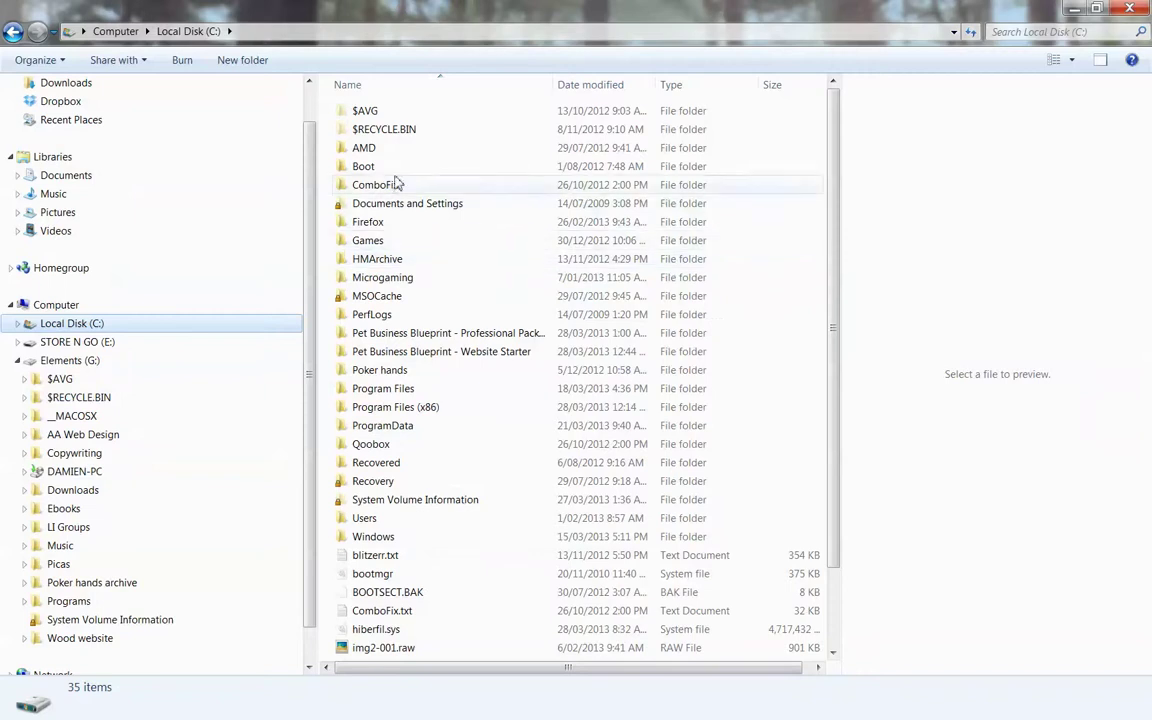
pyautogui.doubleClick(419, 334)
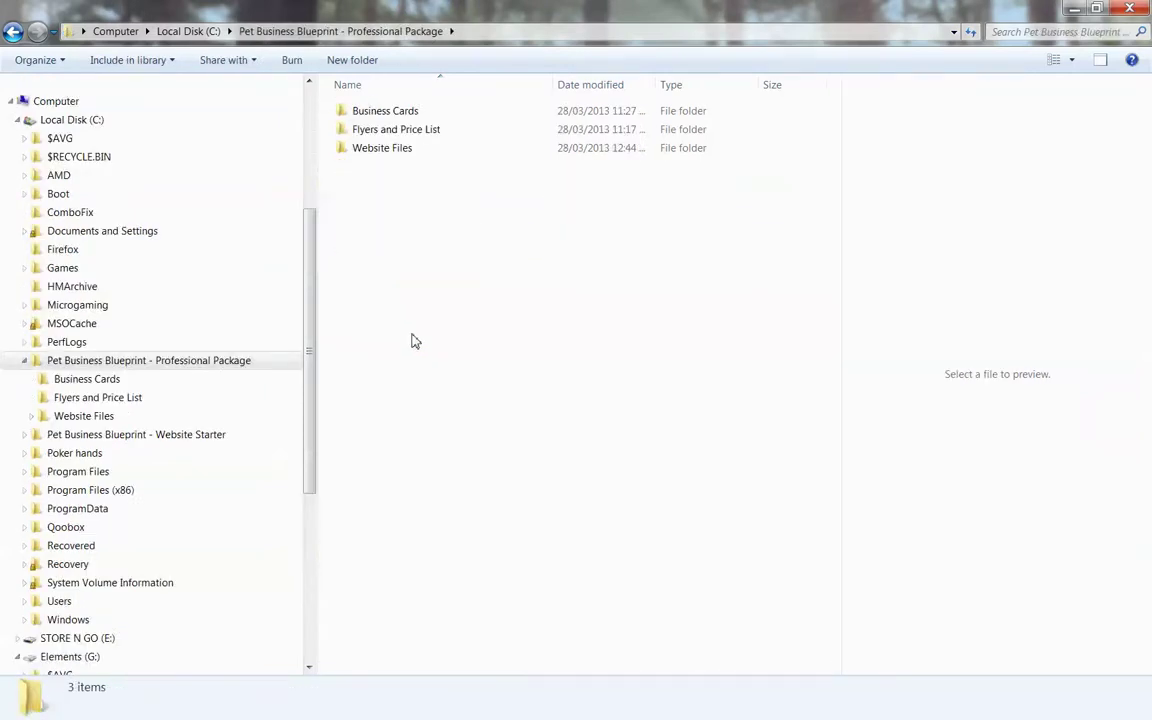
pyautogui.doubleClick(407, 136)
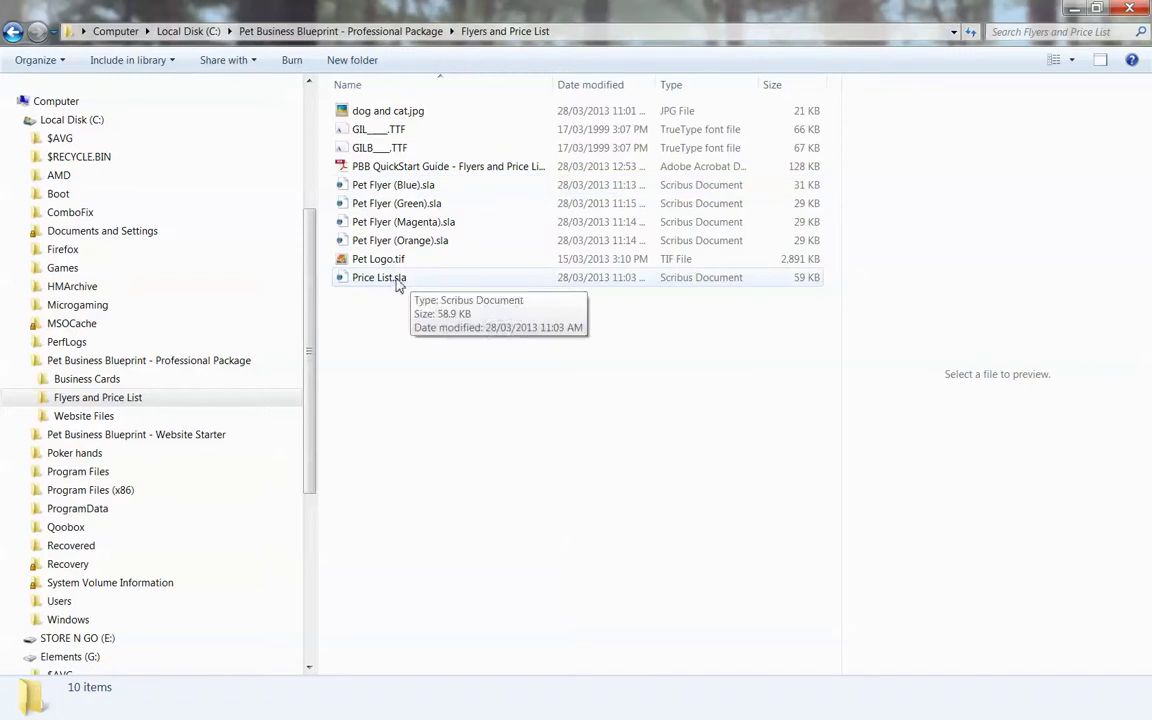
pyautogui.click(418, 188)
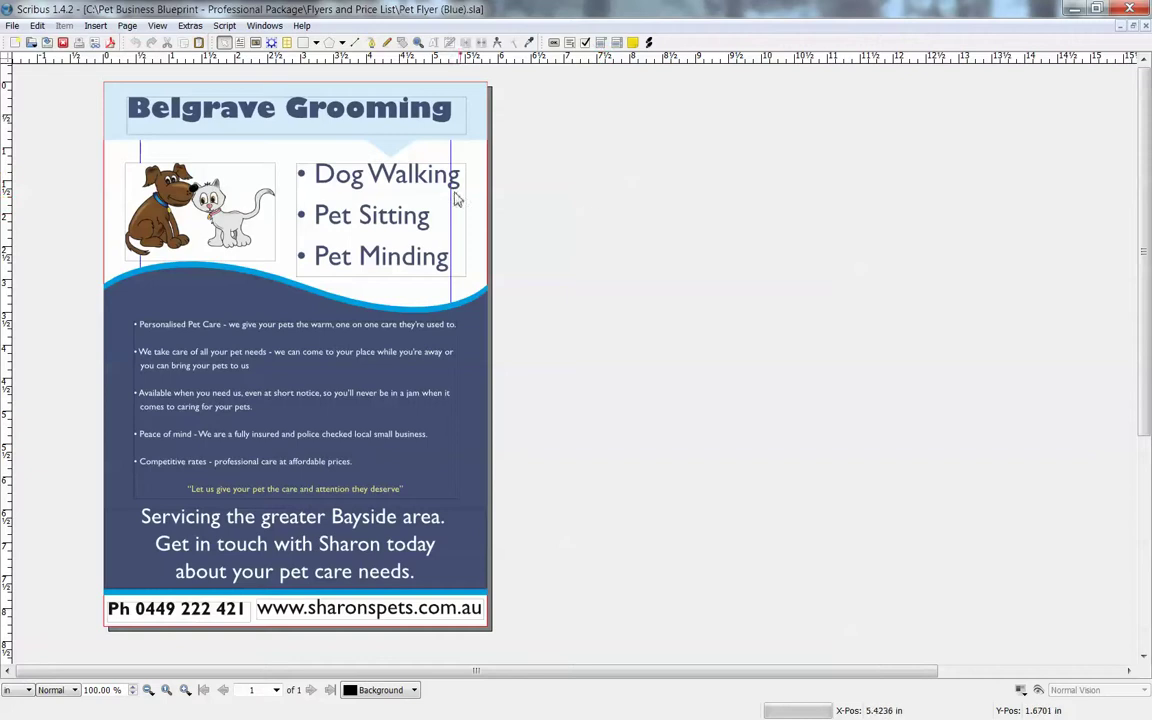
# Select the Belgrave Grooming title frame and highlight part of the word Belgrave in its text.
pyautogui.click(388, 186)
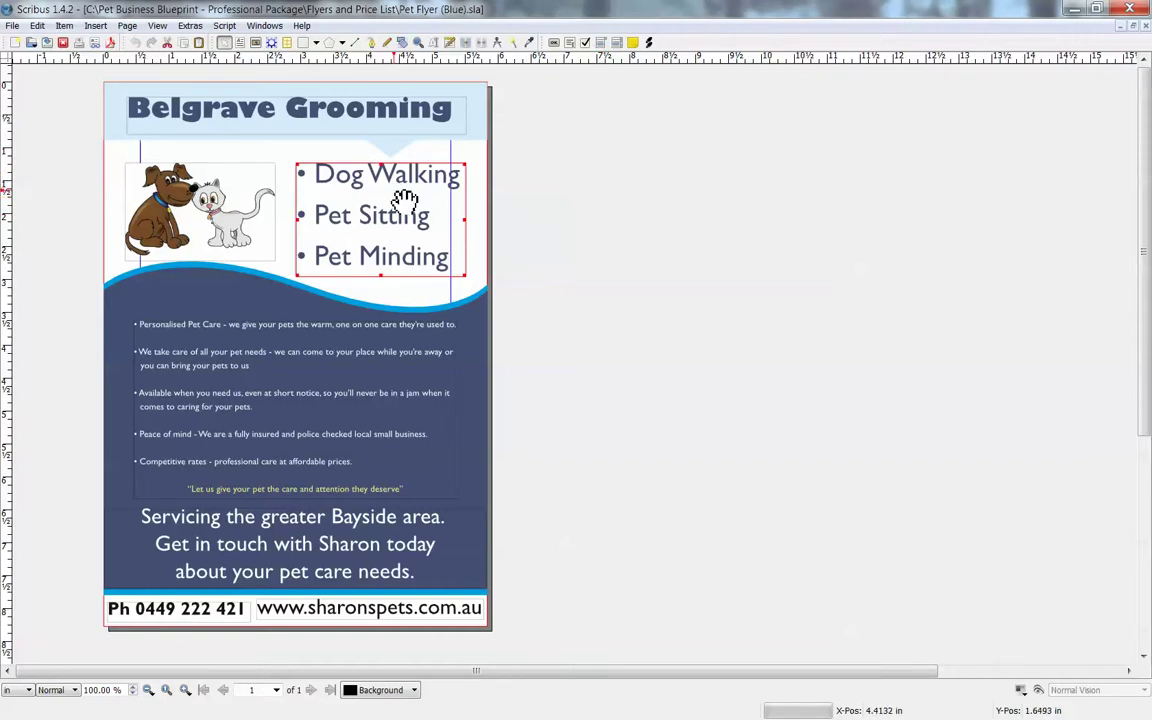
pyautogui.click(325, 112)
pyautogui.doubleClick(218, 108)
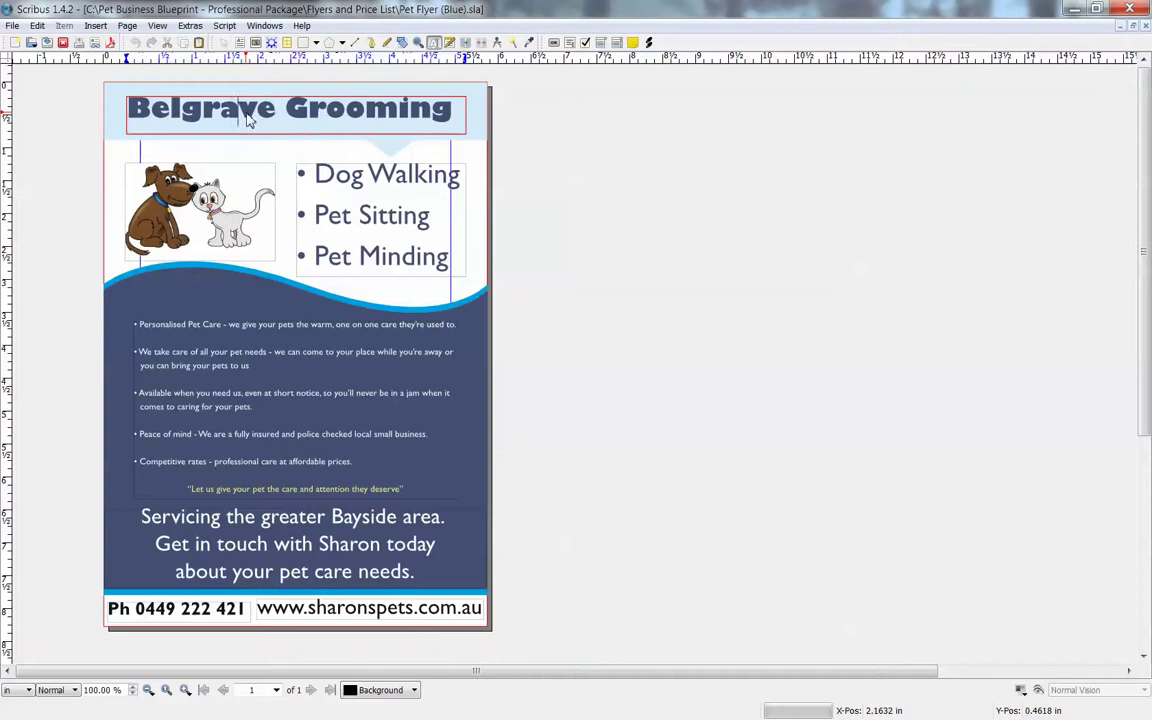
pyautogui.hotkey('shift', 'Left')
pyautogui.hotkey('shift', 'Left')
pyautogui.hotkey('shift', 'Left')
pyautogui.hotkey('shift', 'Left')
pyautogui.hotkey('shift', 'Right')
pyautogui.hotkey('shift', 'Right')
pyautogui.hotkey('shift', 'Right')
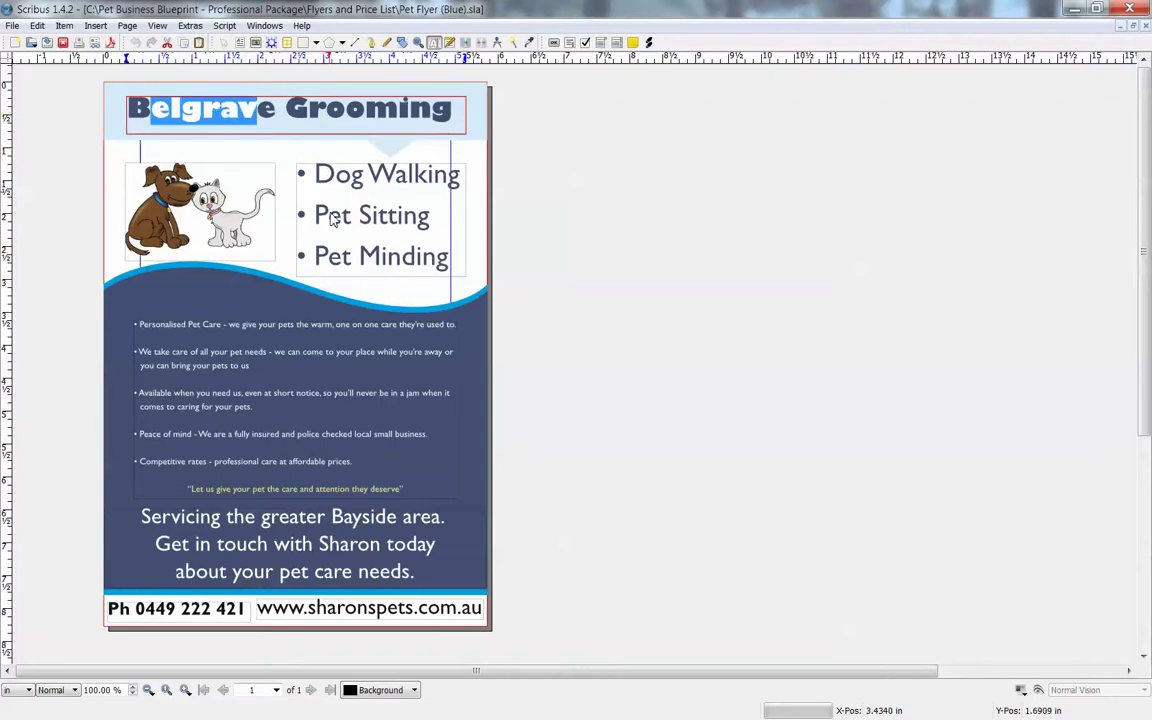
pyautogui.click(327, 255)
pyautogui.click(346, 112)
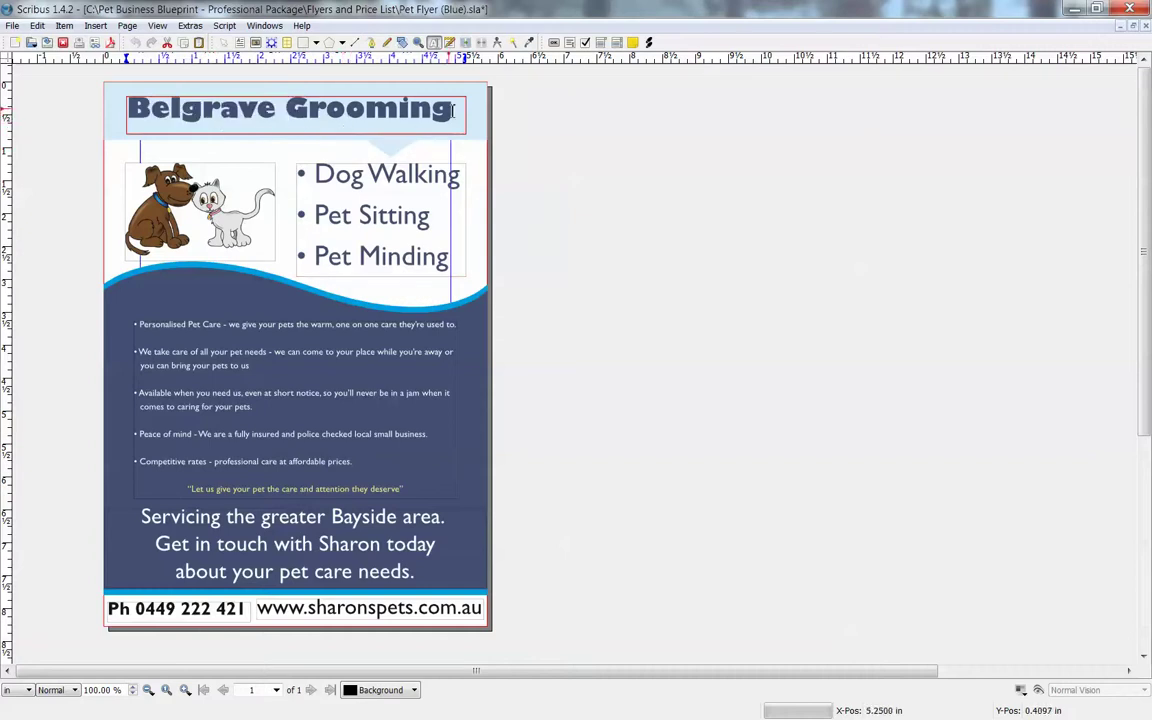
# Bring up the context menu for the Belgrave Grooming title frame.
pyautogui.rightClick(294, 120)
pyautogui.rightClick(267, 116)
pyautogui.rightClick(266, 115)
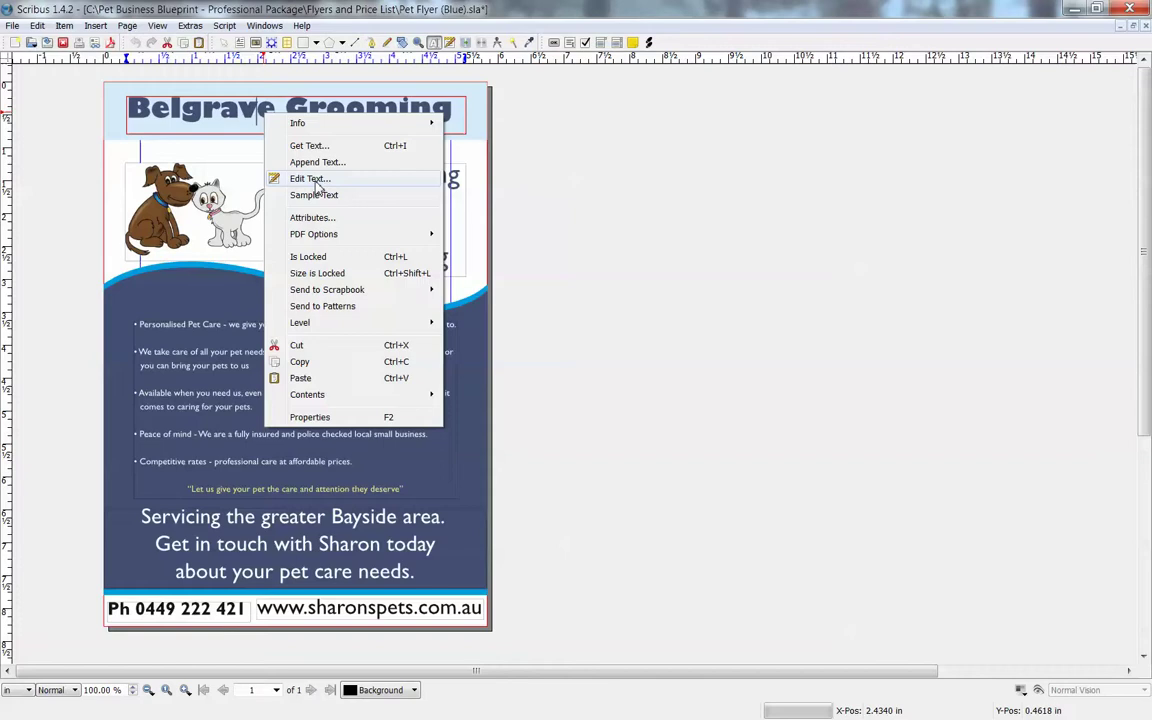
# View the title in the Story Editor, close it, then nudge the title frame slightly down and right.
pyautogui.click(316, 182)
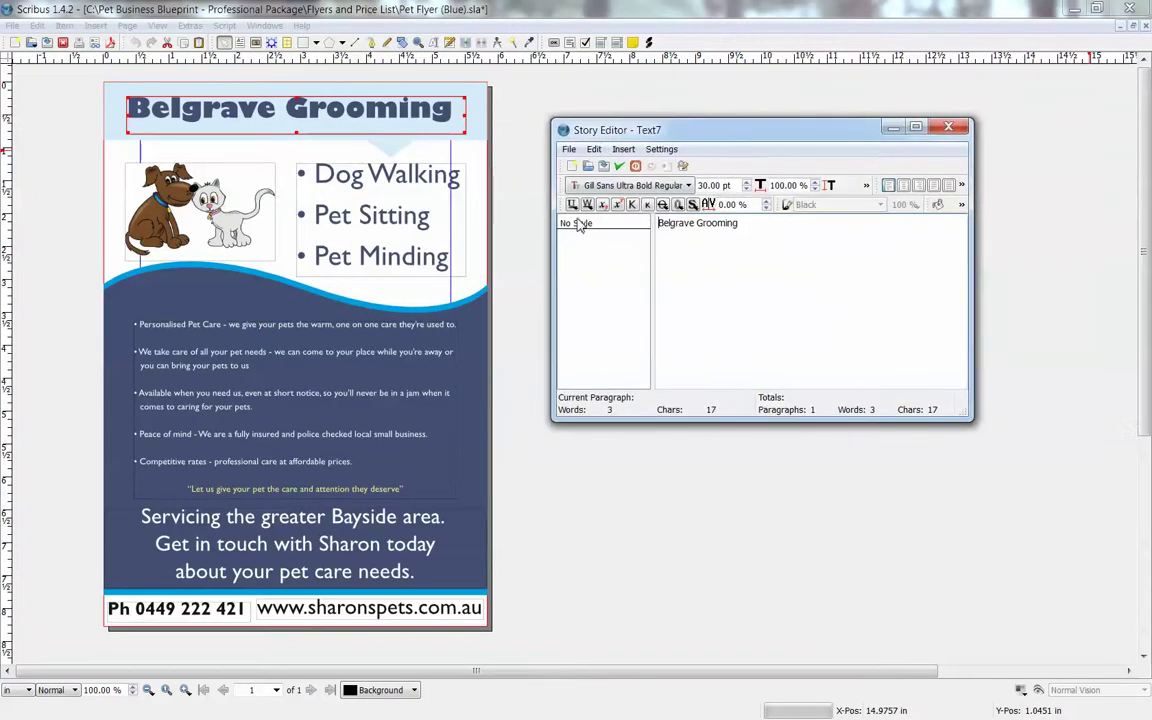
pyautogui.moveTo(738, 224); pyautogui.dragTo(659, 232)
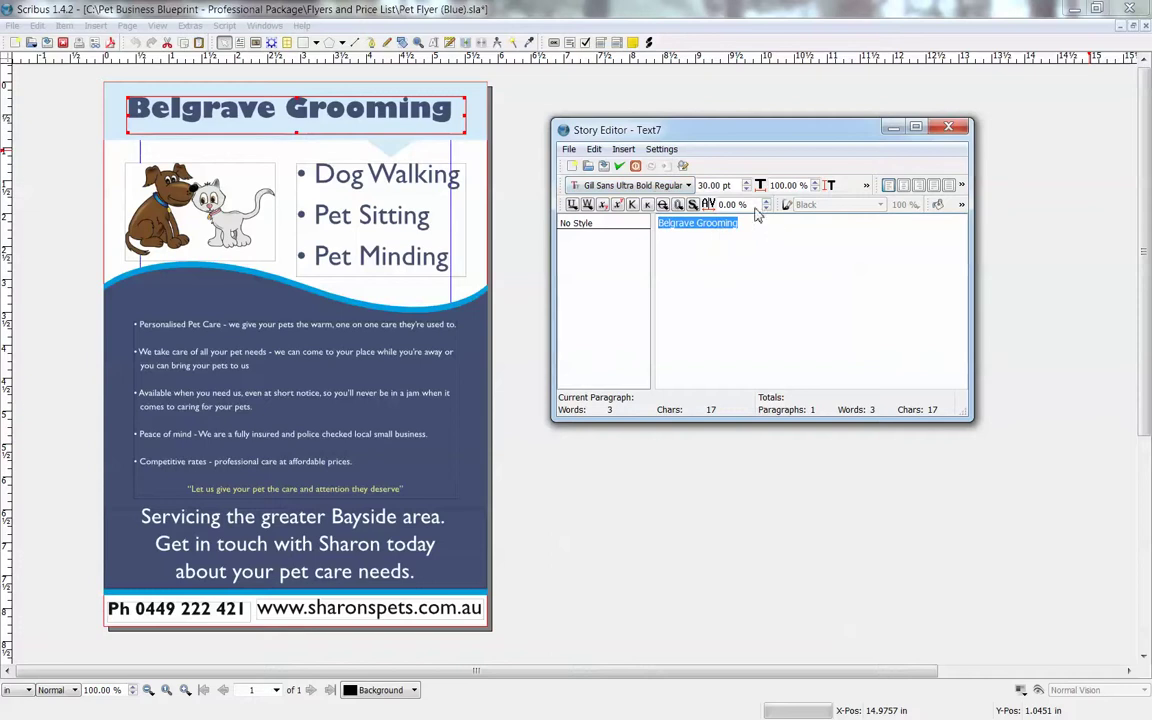
pyautogui.click(962, 205)
pyautogui.hotkey('alt', 'F4')
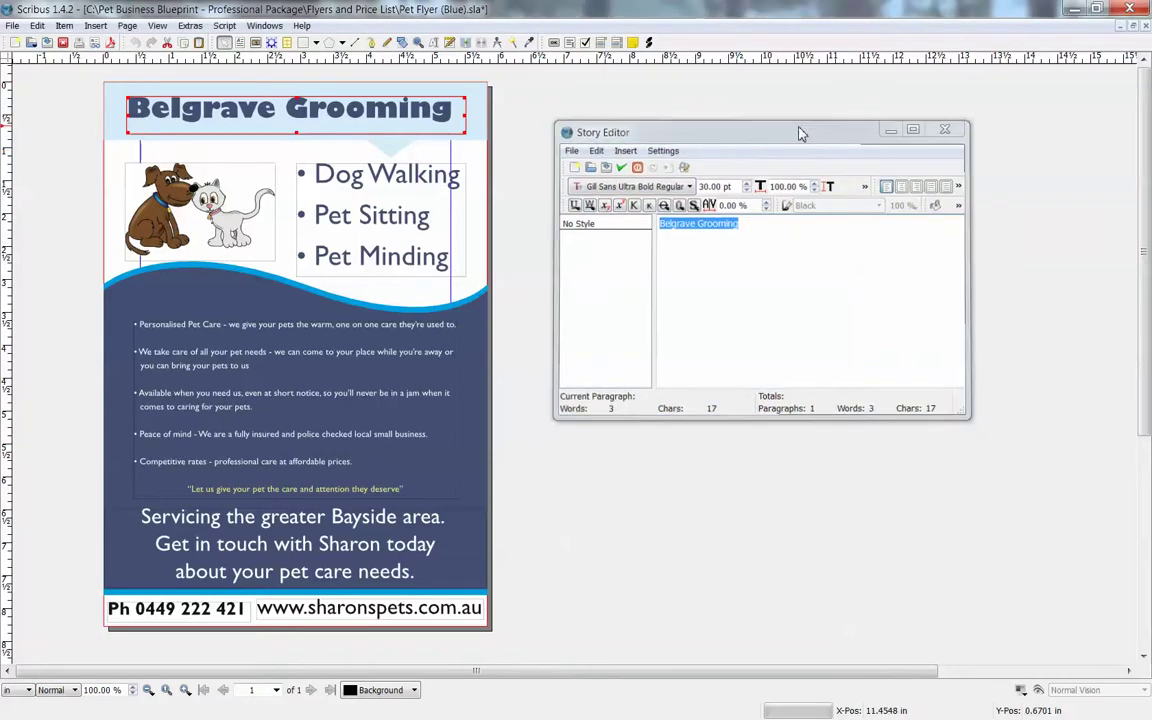
pyautogui.moveTo(352, 146)
pyautogui.mouseDown()
pyautogui.moveTo(378, 138)
pyautogui.moveTo(360, 149)
pyautogui.moveTo(366, 142)
pyautogui.mouseUp()
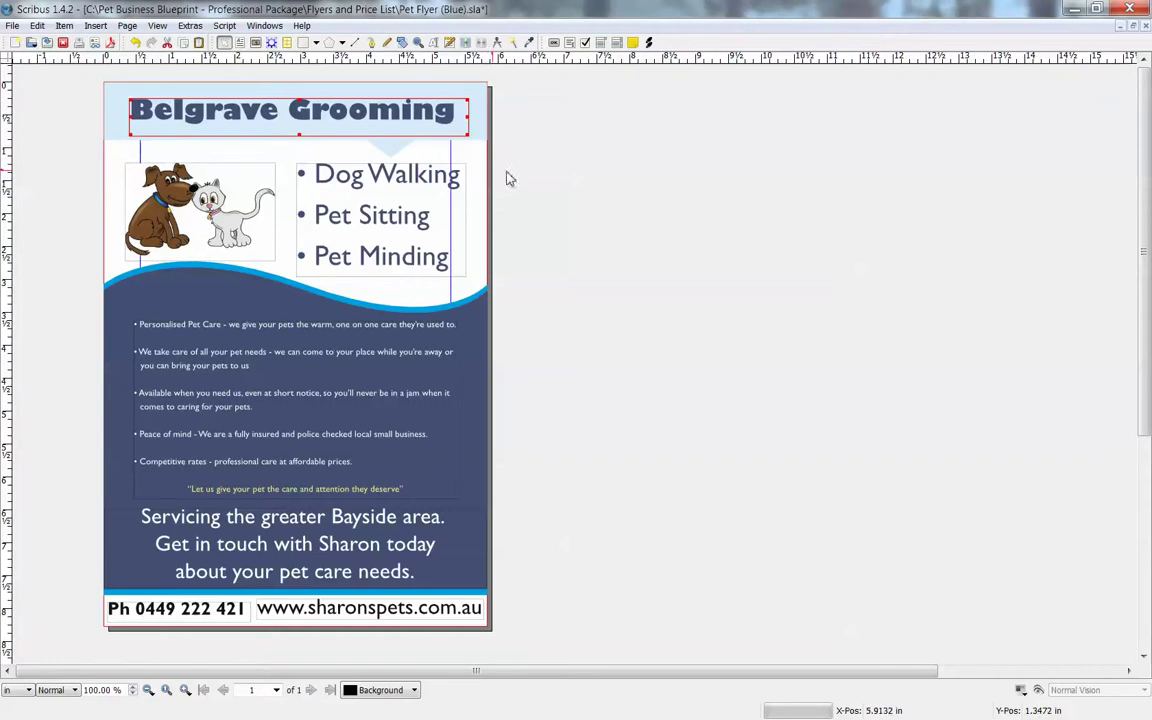
# Click through the bullet list text, then bring up the dog-and-cat image frame's context menu.
pyautogui.click(617, 181)
pyautogui.click(360, 178)
pyautogui.doubleClick(316, 175)
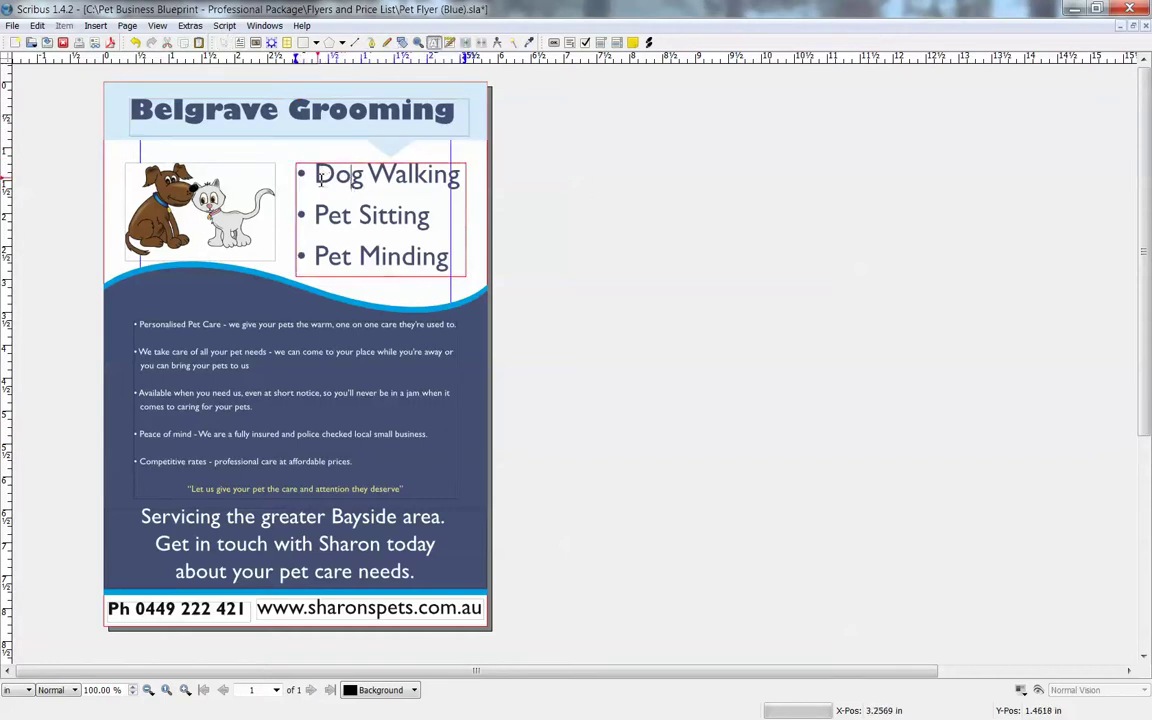
pyautogui.moveTo(316, 175); pyautogui.dragTo(442, 257)
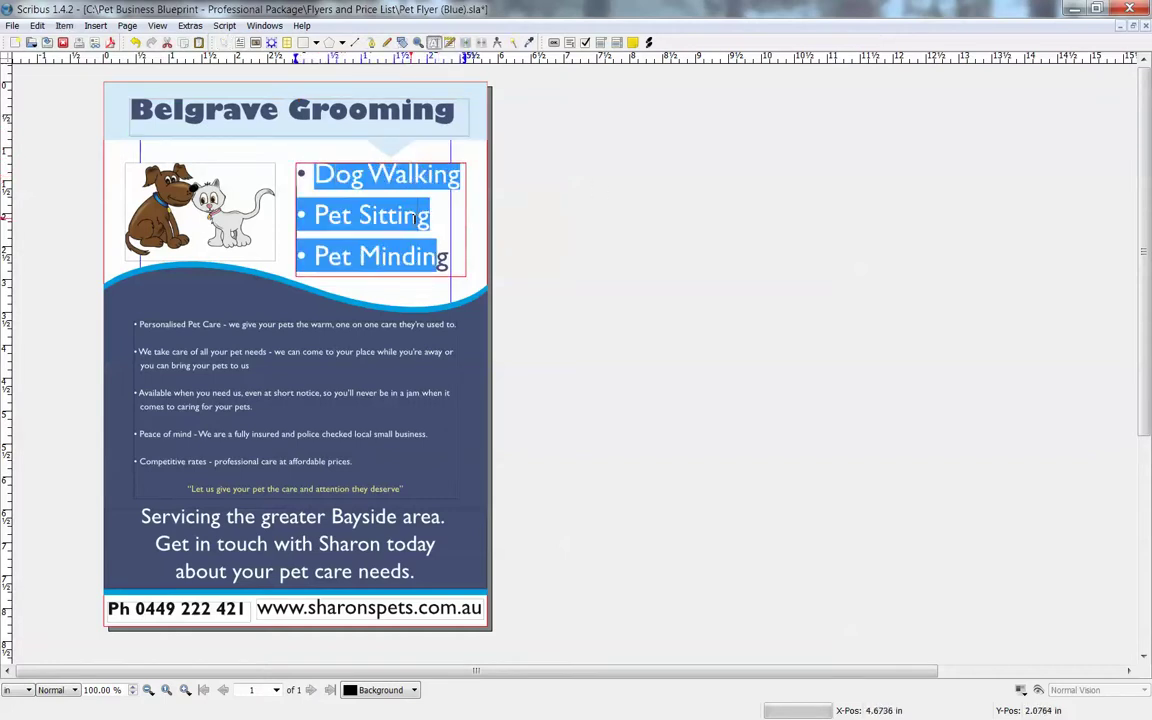
pyautogui.click(448, 218)
pyautogui.click(640, 212)
pyautogui.click(201, 192)
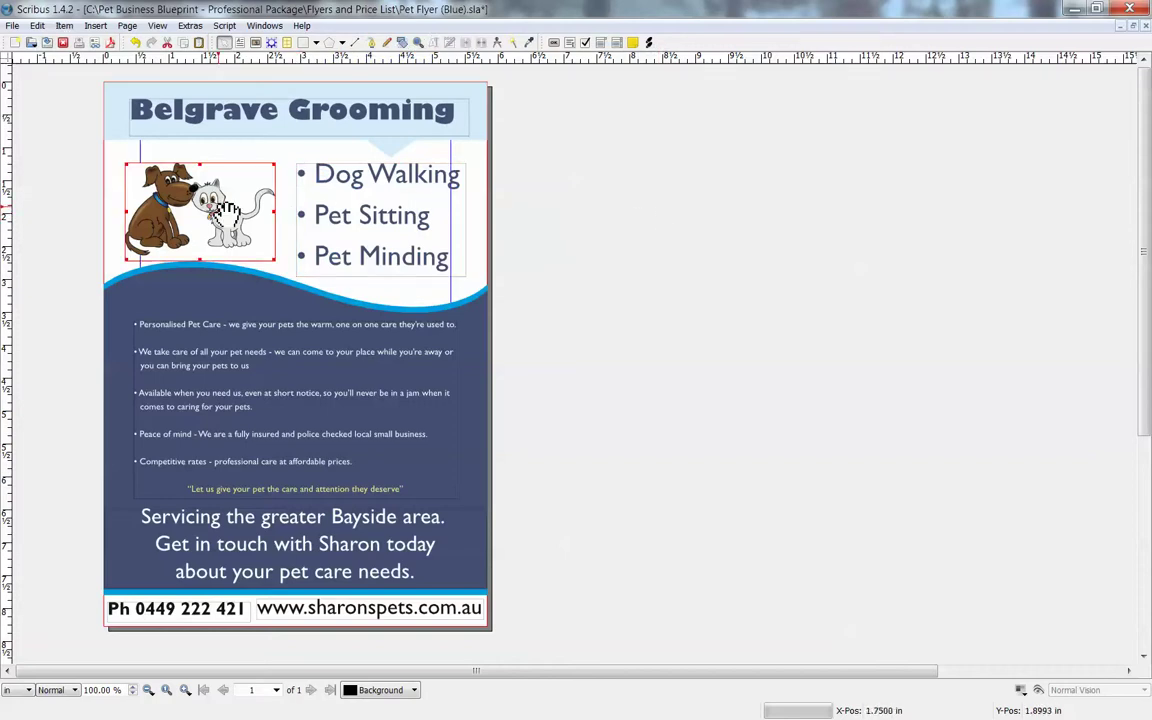
pyautogui.rightClick(208, 200)
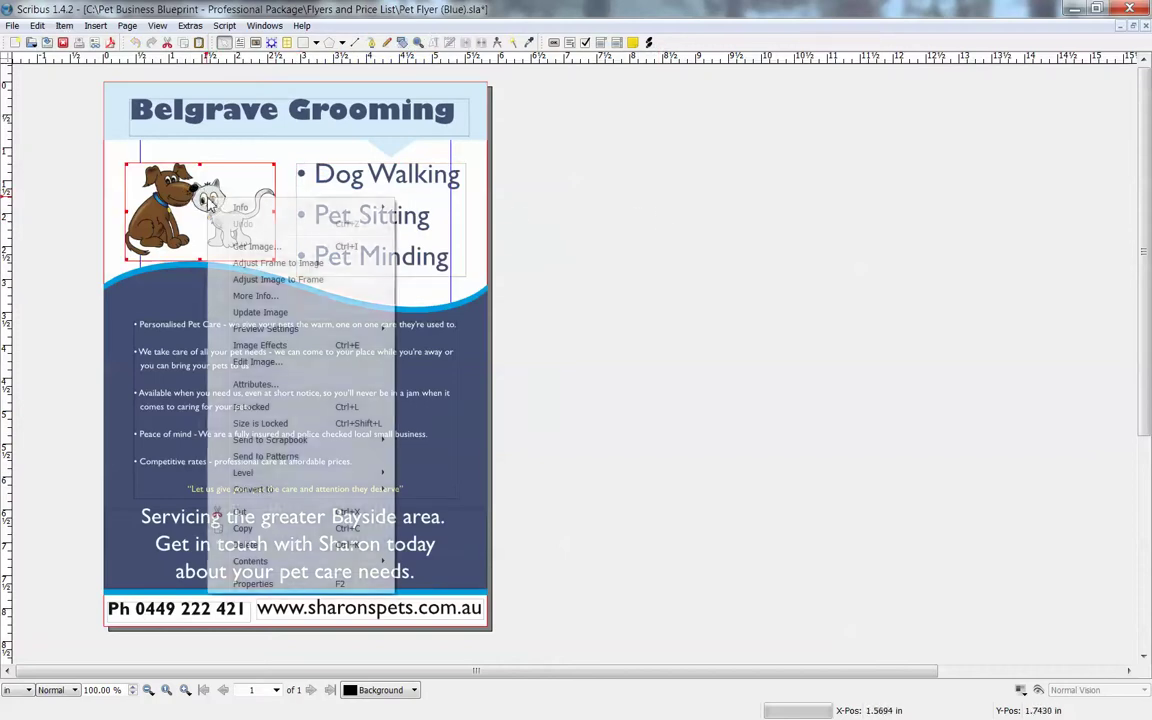
# Choose Get Image and preview candidates such as cool-cartoon.png, comparison.jpg and DE-logo2.jpg.
pyautogui.click(252, 247)
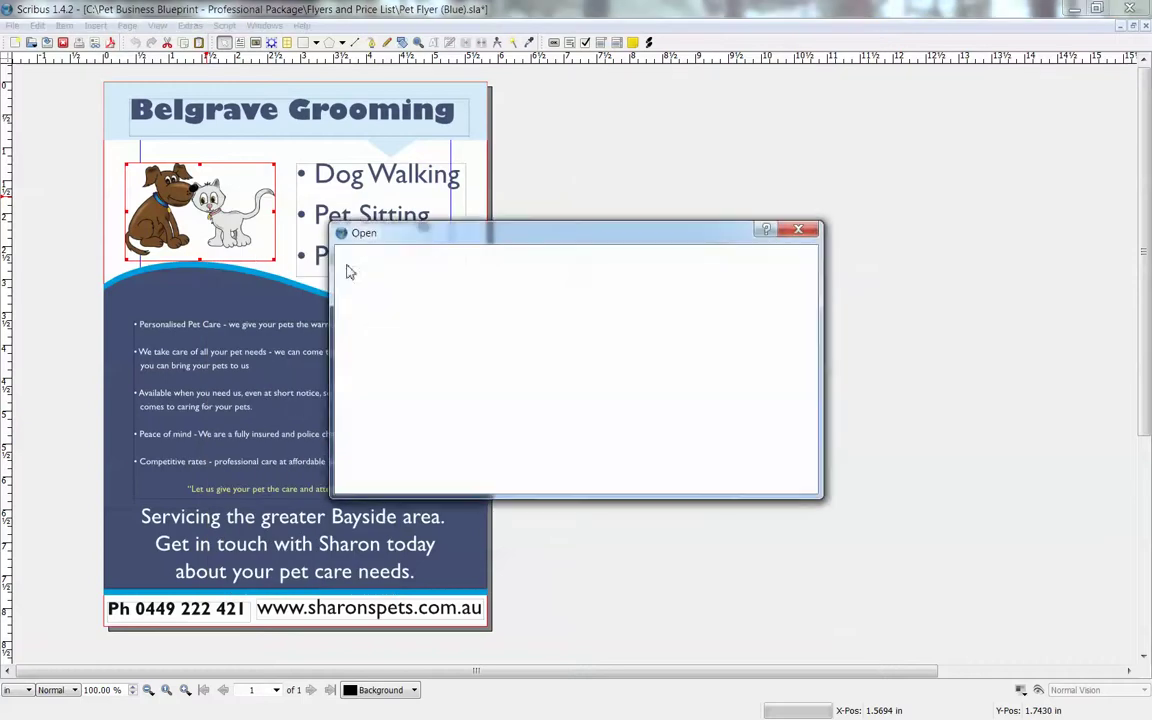
pyautogui.hscroll(5, 563, 408)
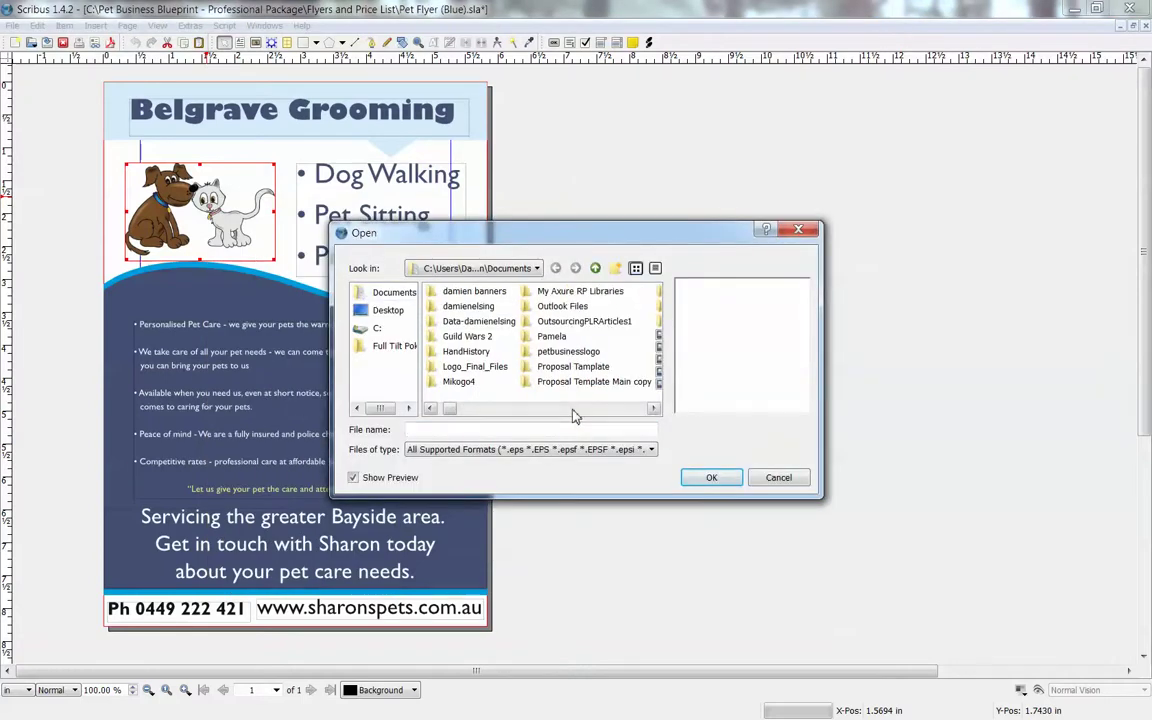
pyautogui.hscroll(6, 576, 415)
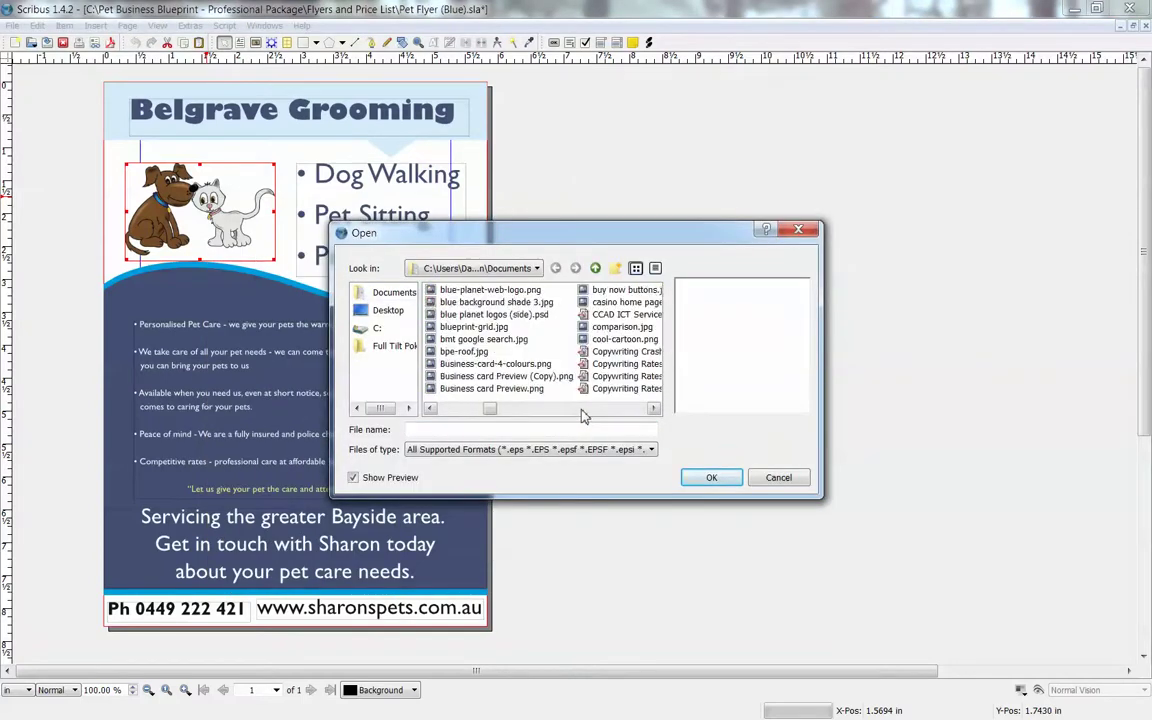
pyautogui.click(600, 340)
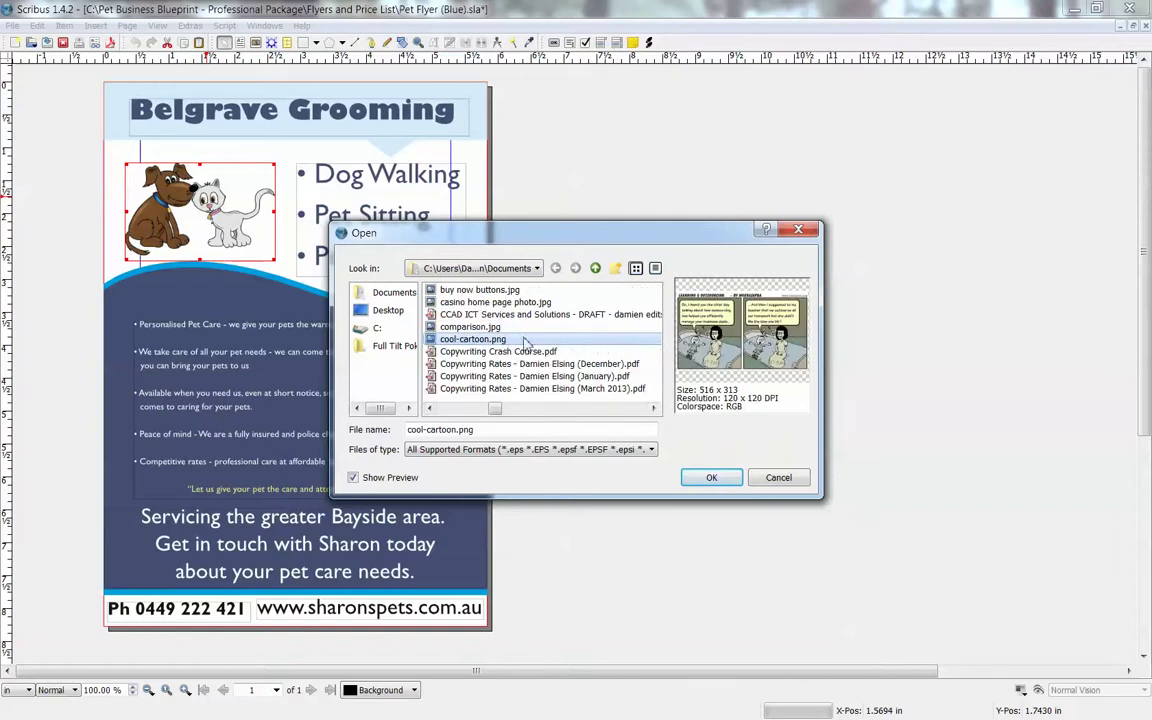
pyautogui.click(521, 328)
pyautogui.press('Up')
pyautogui.press('Up')
pyautogui.press('Up')
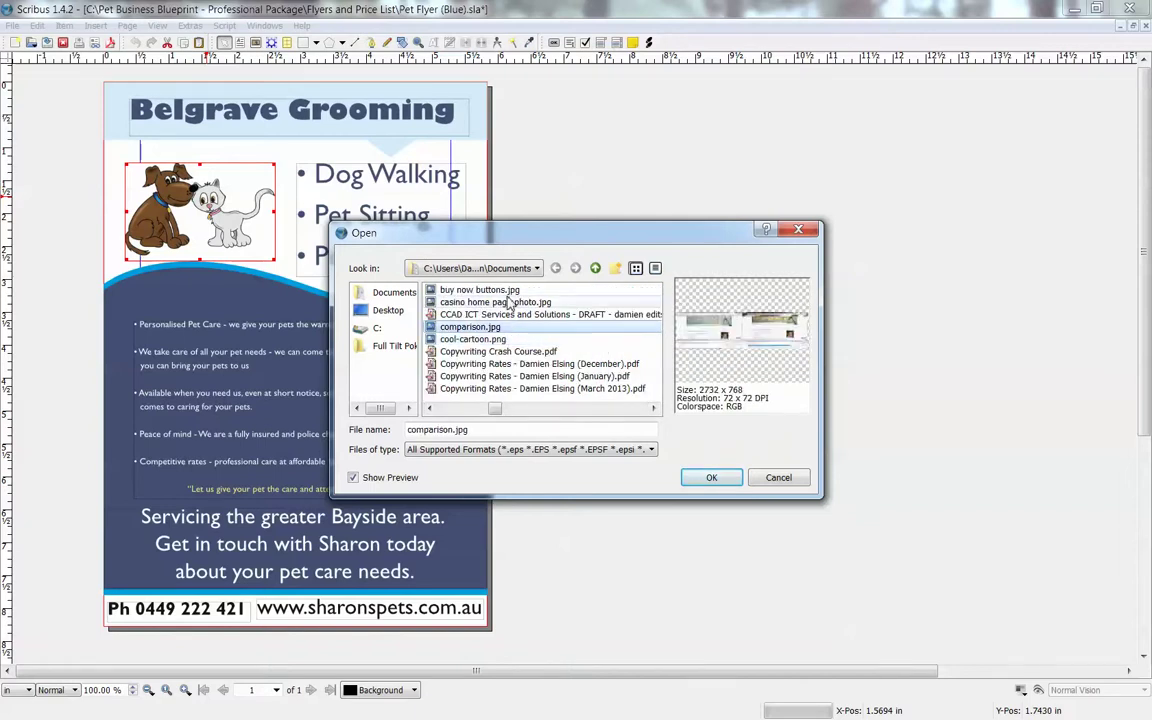
pyautogui.scroll(-6, 545, 380)
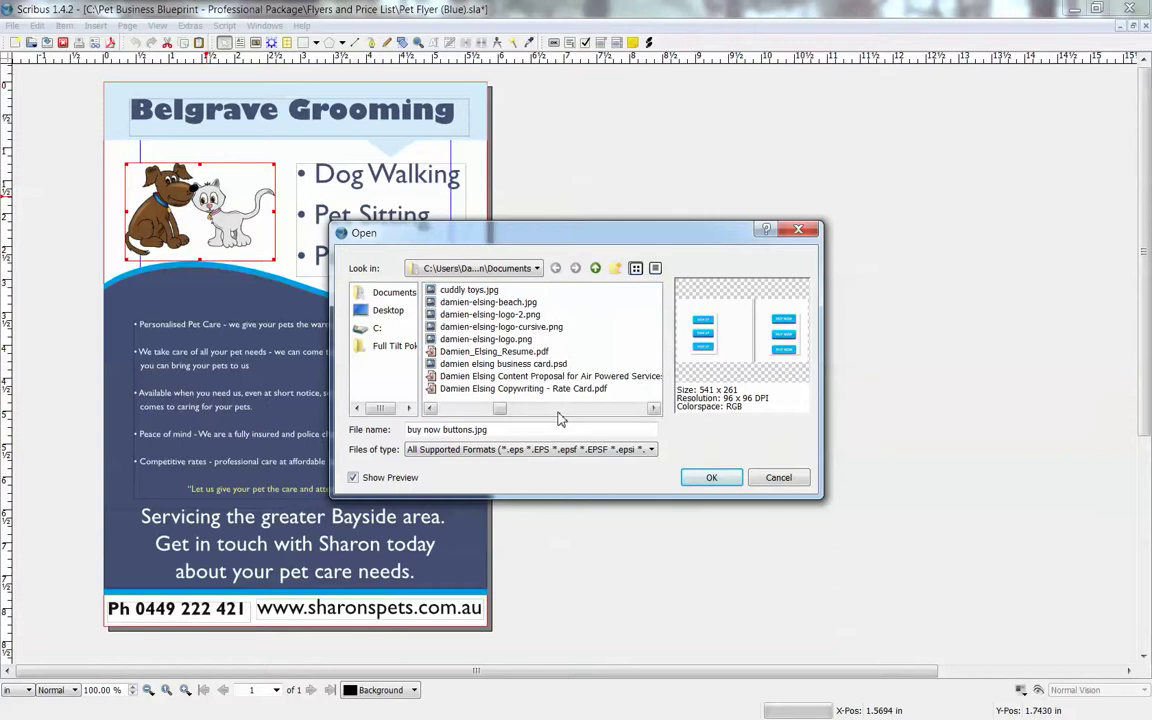
pyautogui.scroll(-2, 561, 419)
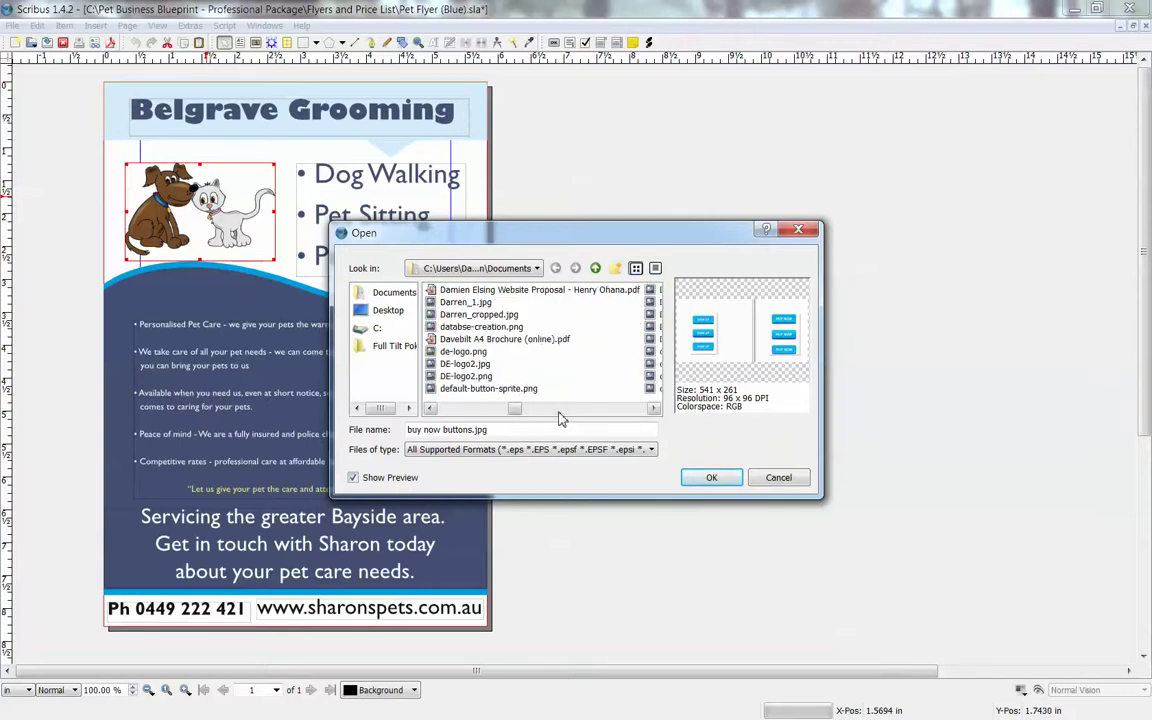
pyautogui.click(465, 302)
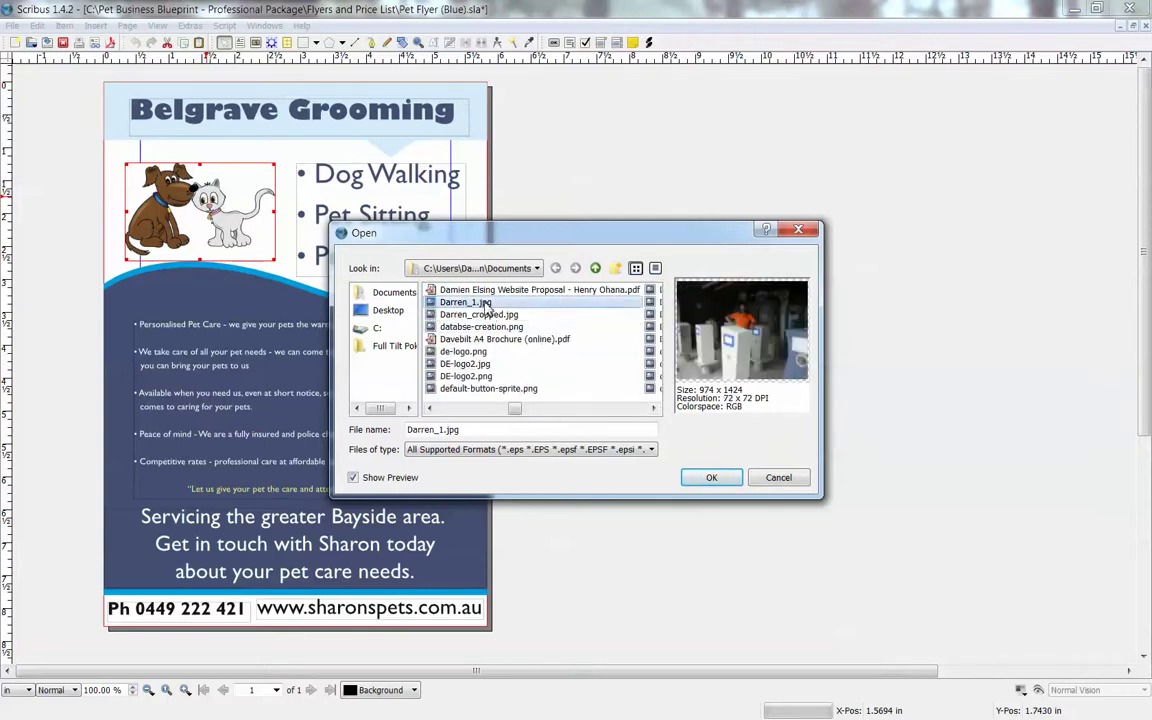
pyautogui.click(463, 352)
pyautogui.click(489, 364)
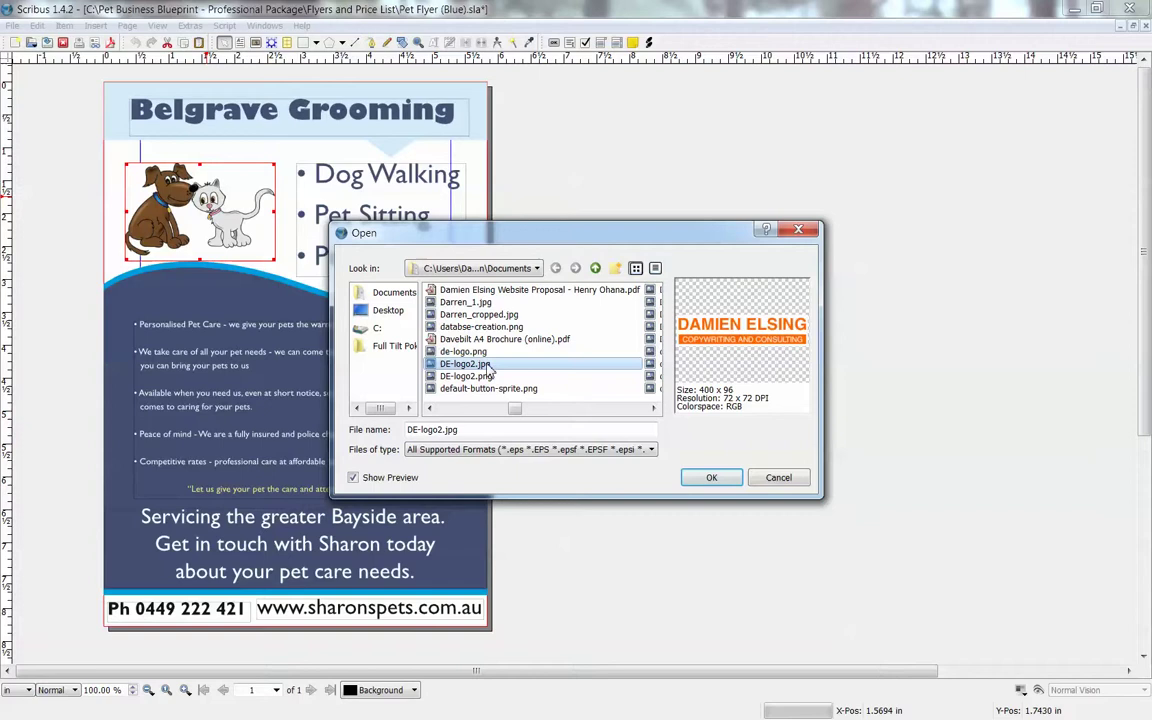
# Select digger1.psd and load it into the picture frame.
pyautogui.scroll(-1, 508, 360)
pyautogui.click(496, 327)
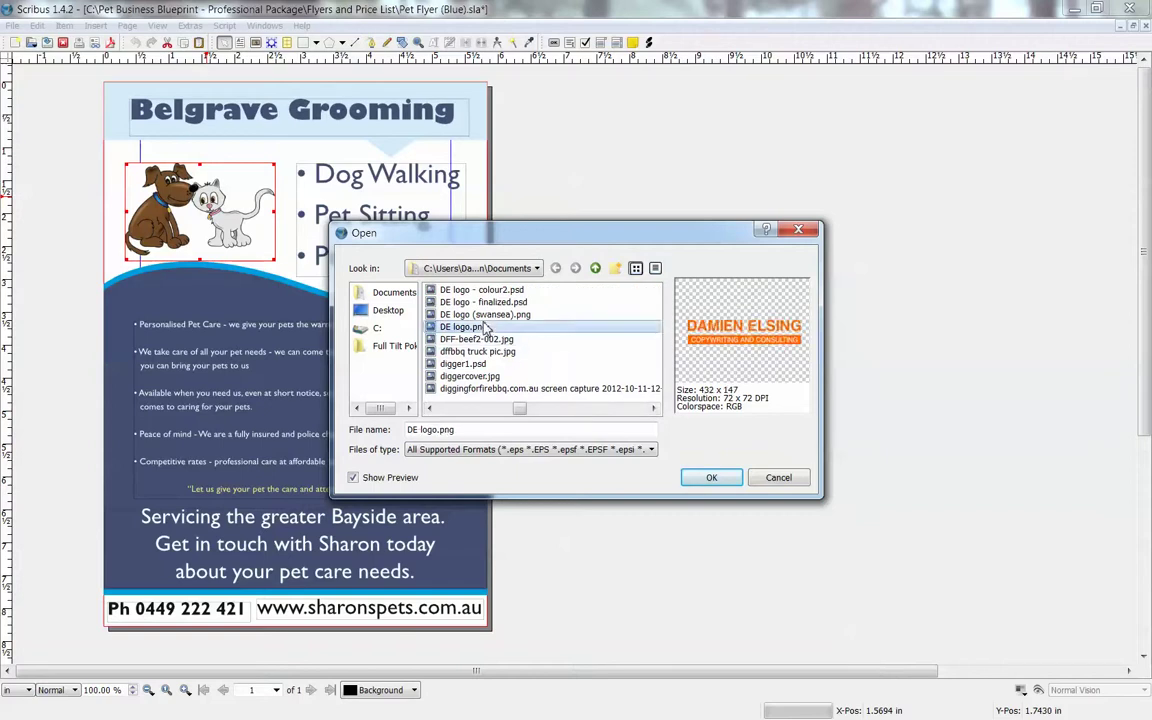
pyautogui.click(498, 339)
pyautogui.click(486, 364)
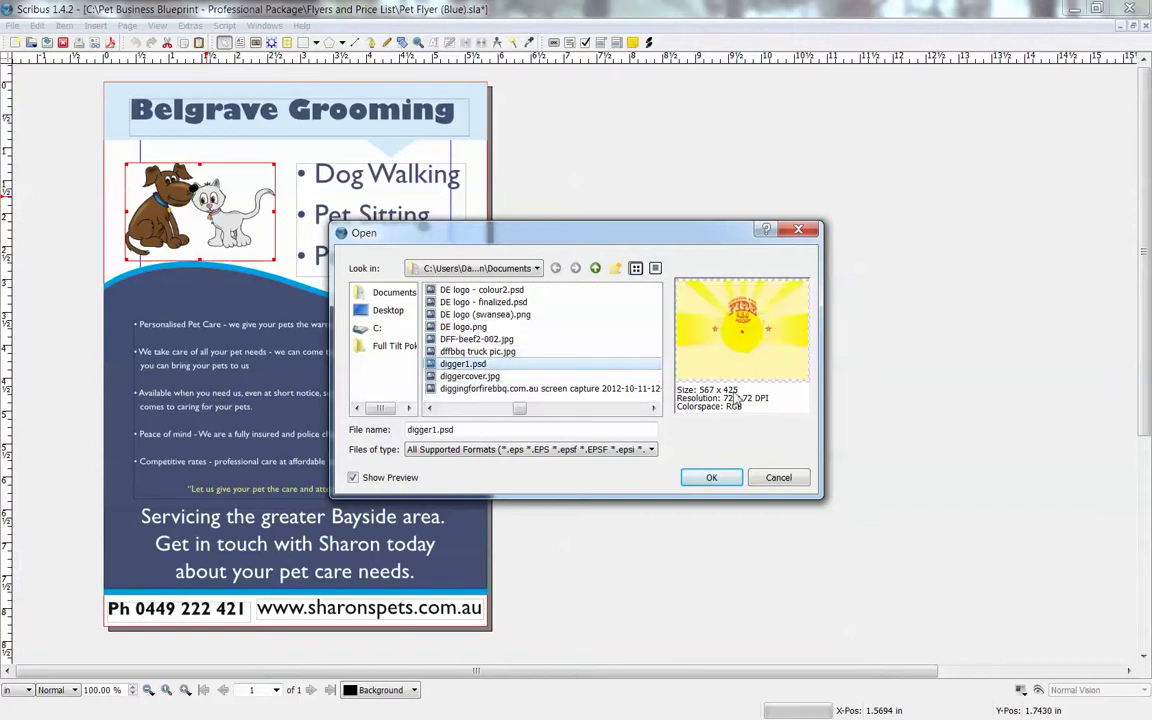
pyautogui.click(726, 479)
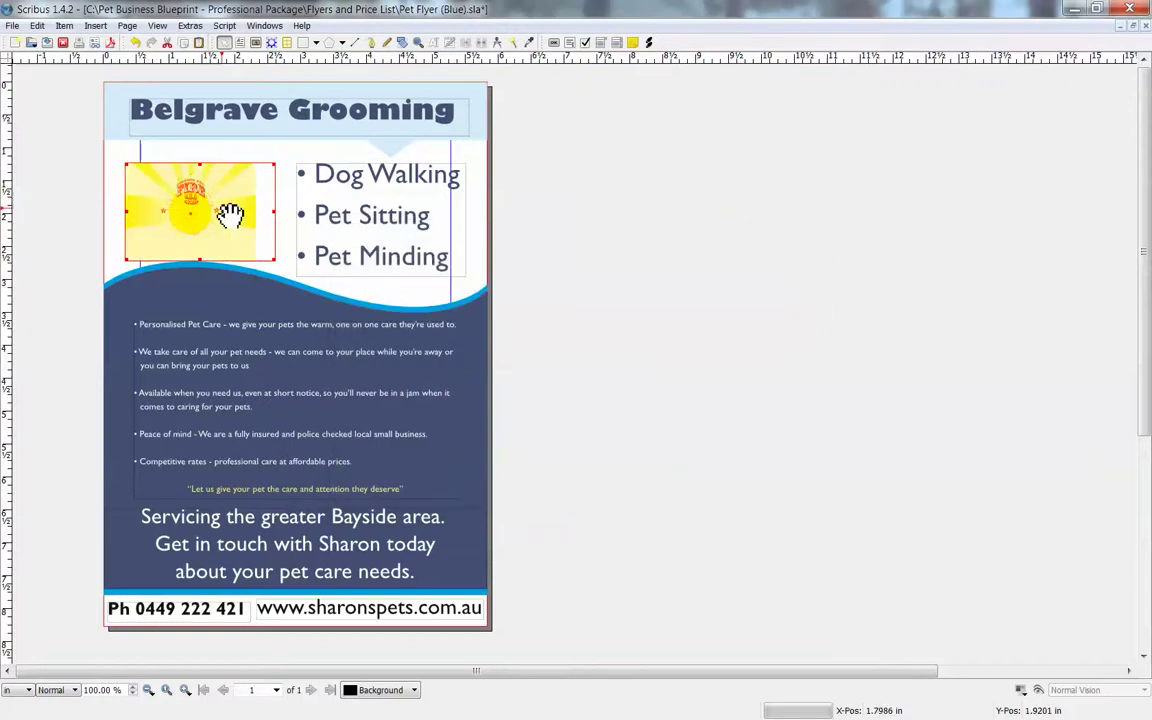
# Shift the sun image right beside the list, then view the body text in Story Editor and close without saving.
pyautogui.moveTo(214, 228); pyautogui.dragTo(234, 221)
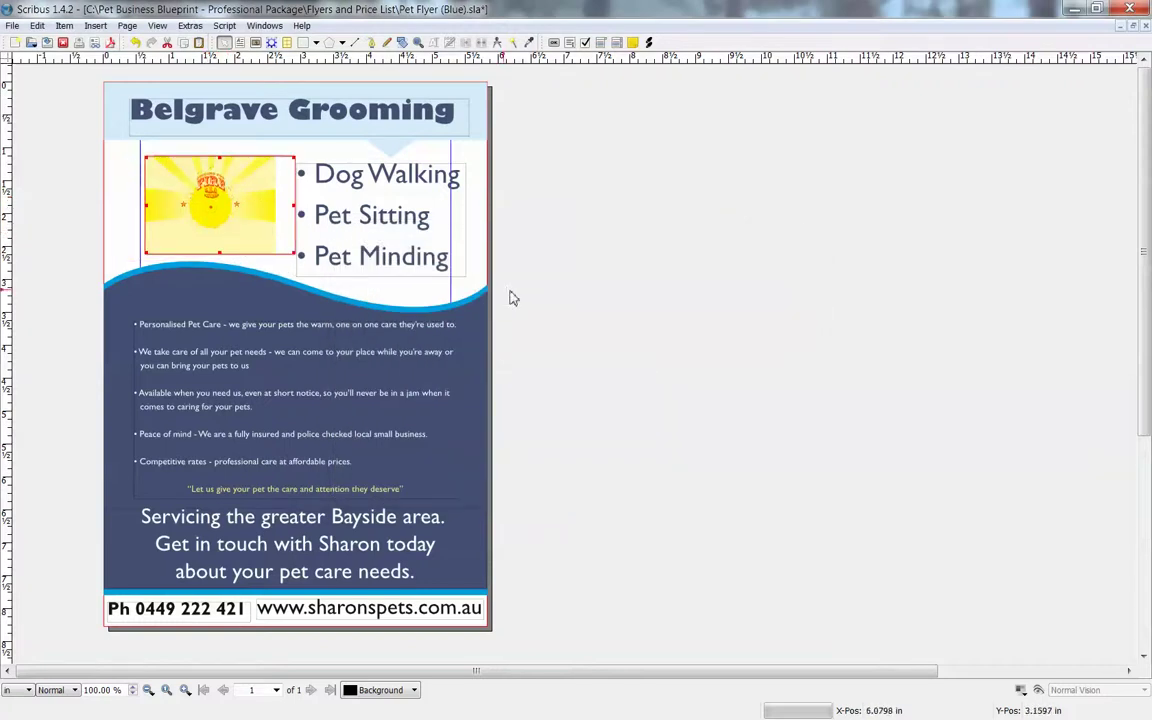
pyautogui.click(270, 350)
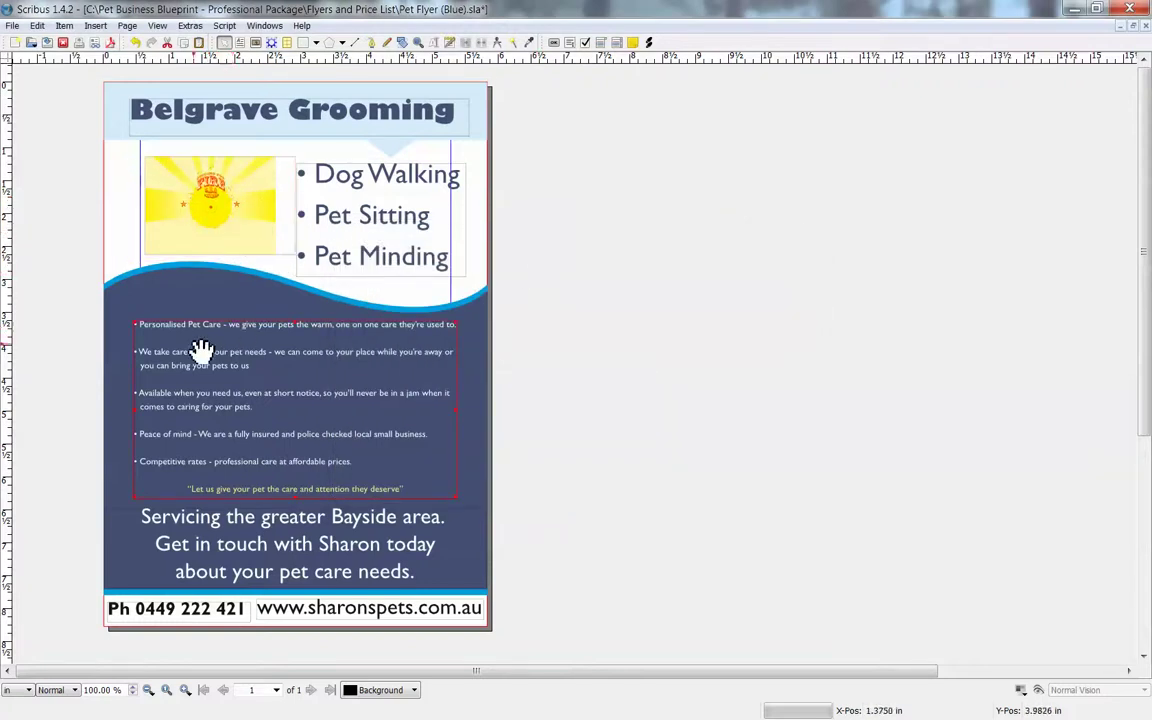
pyautogui.rightClick(268, 355)
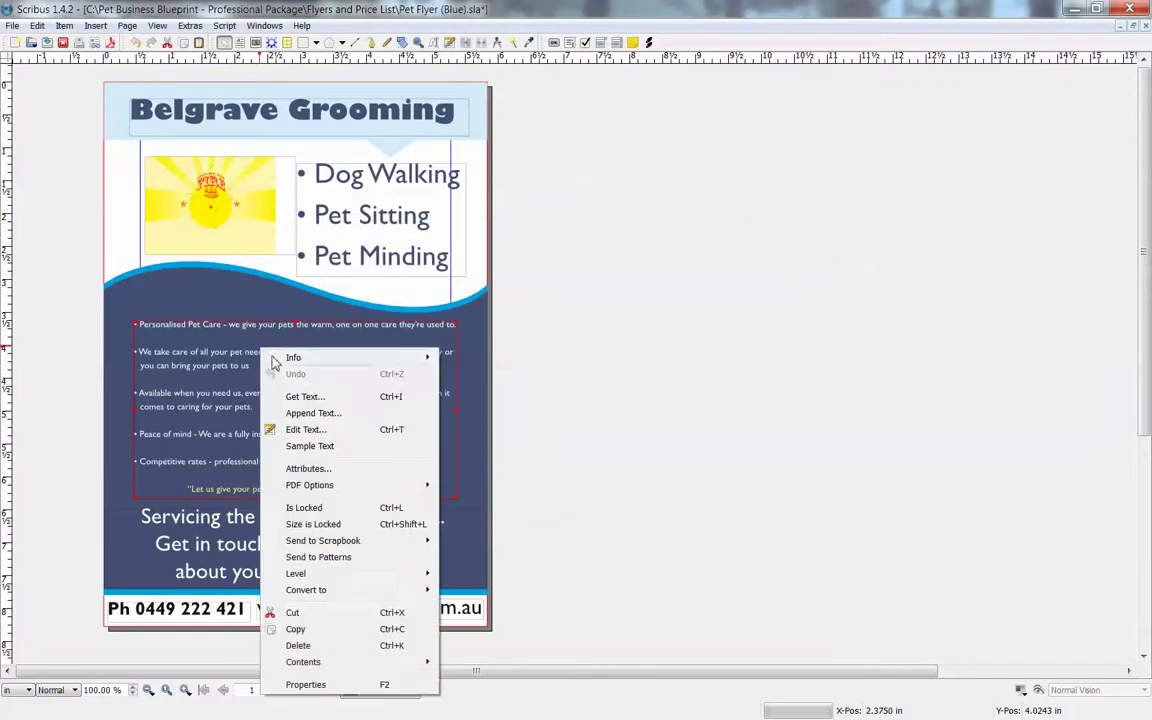
pyautogui.click(324, 430)
pyautogui.moveTo(785, 281); pyautogui.dragTo(730, 234)
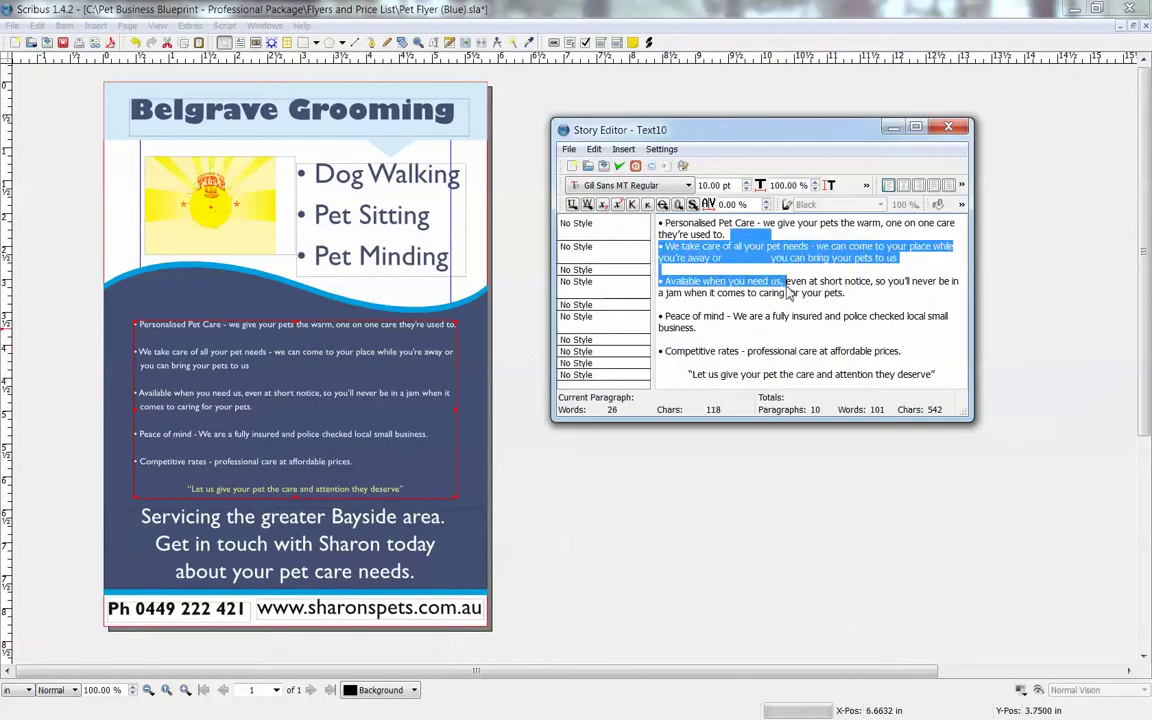
pyautogui.click(948, 126)
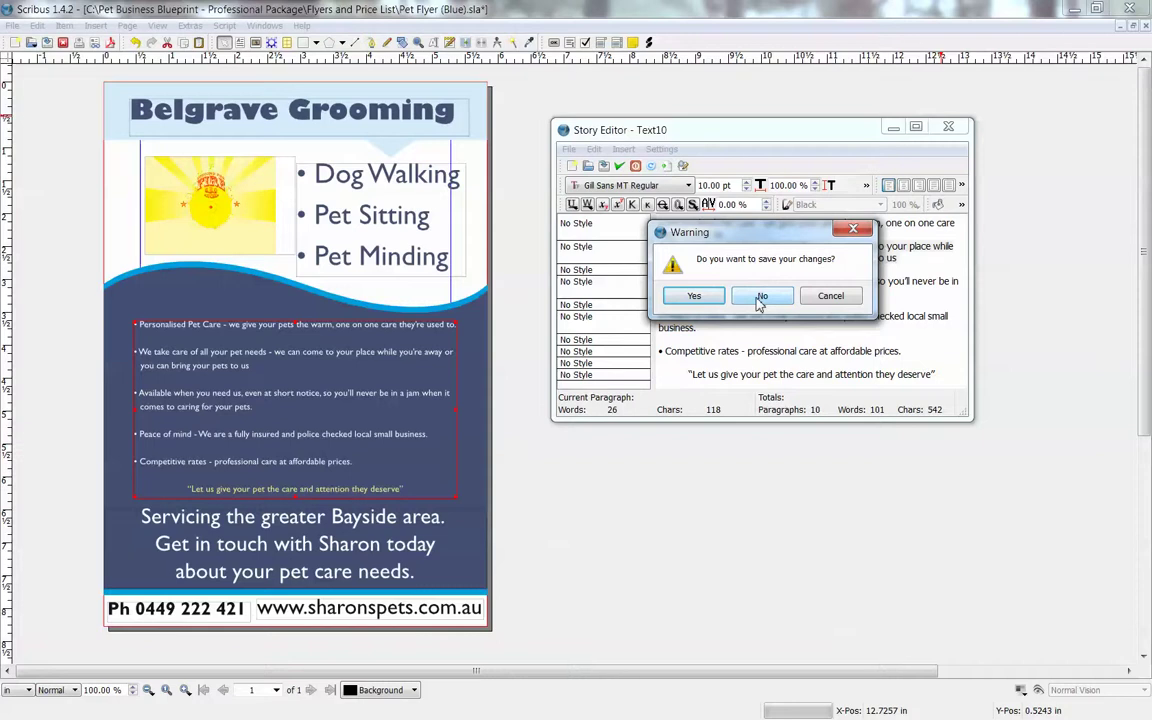
pyautogui.click(760, 298)
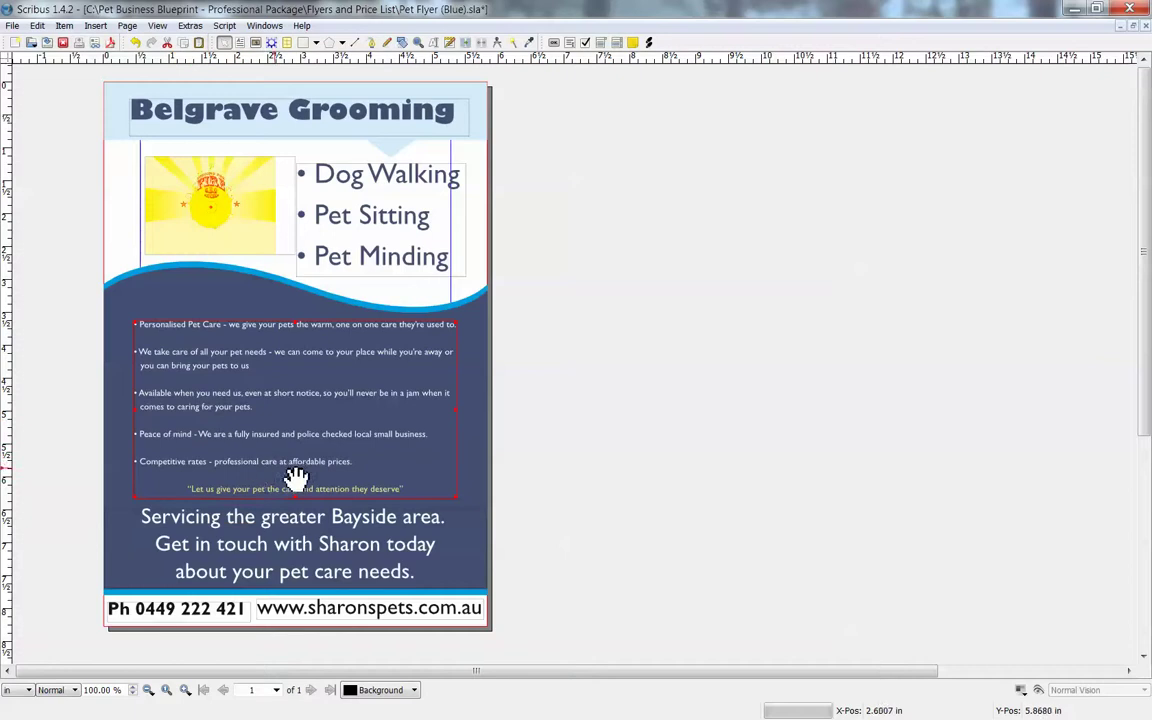
pyautogui.click(628, 347)
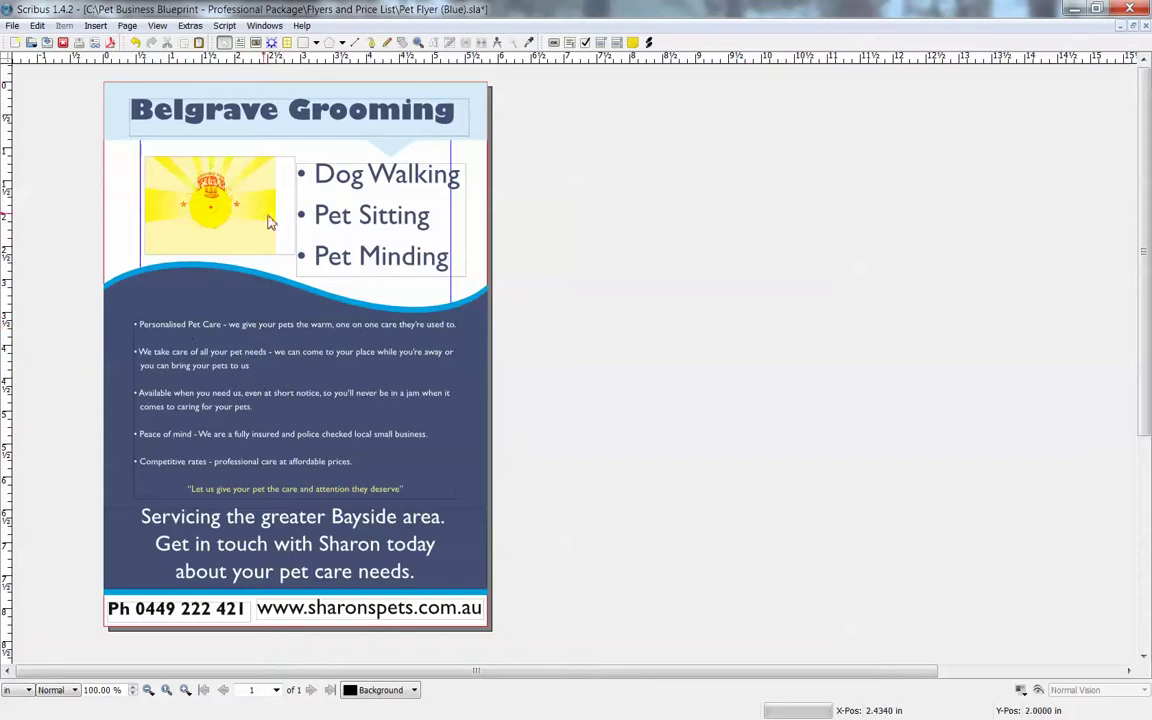
pyautogui.click(175, 516)
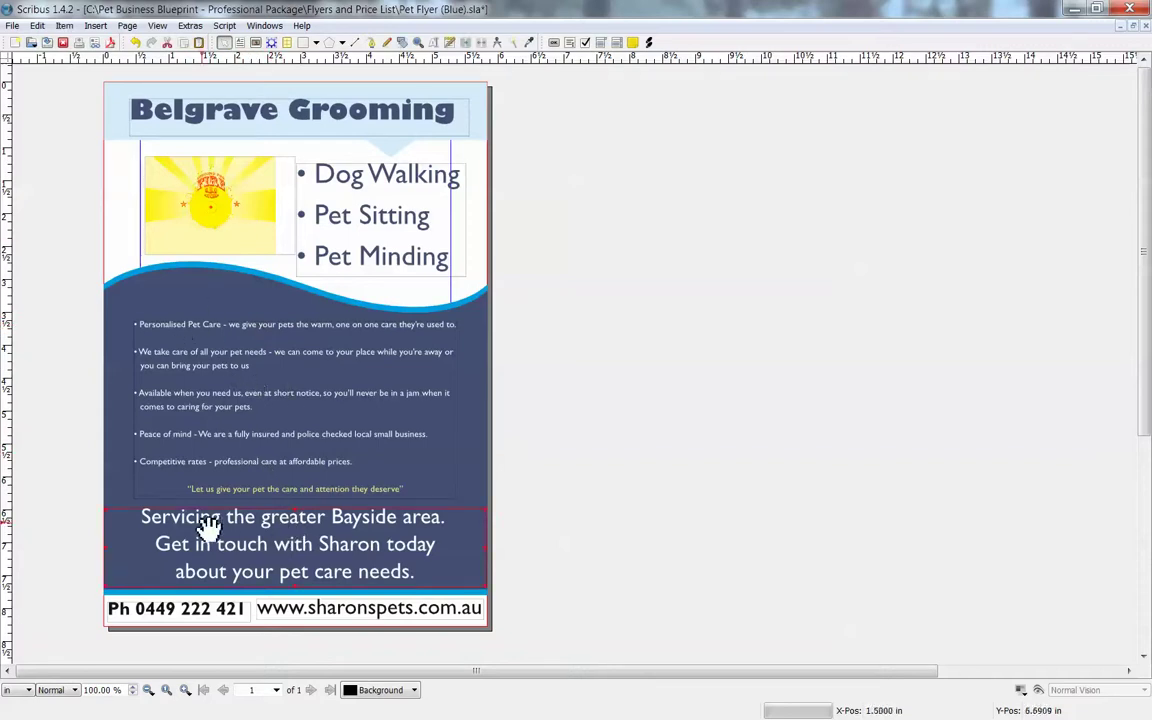
pyautogui.doubleClick(328, 518)
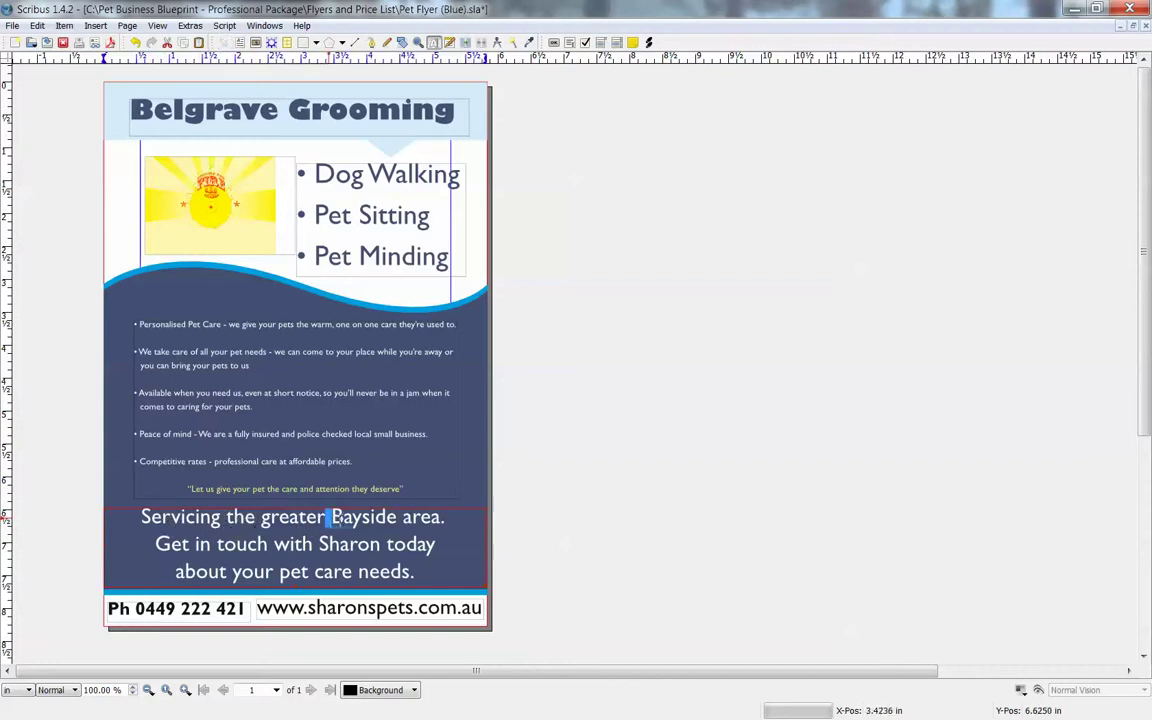
pyautogui.doubleClick(338, 519)
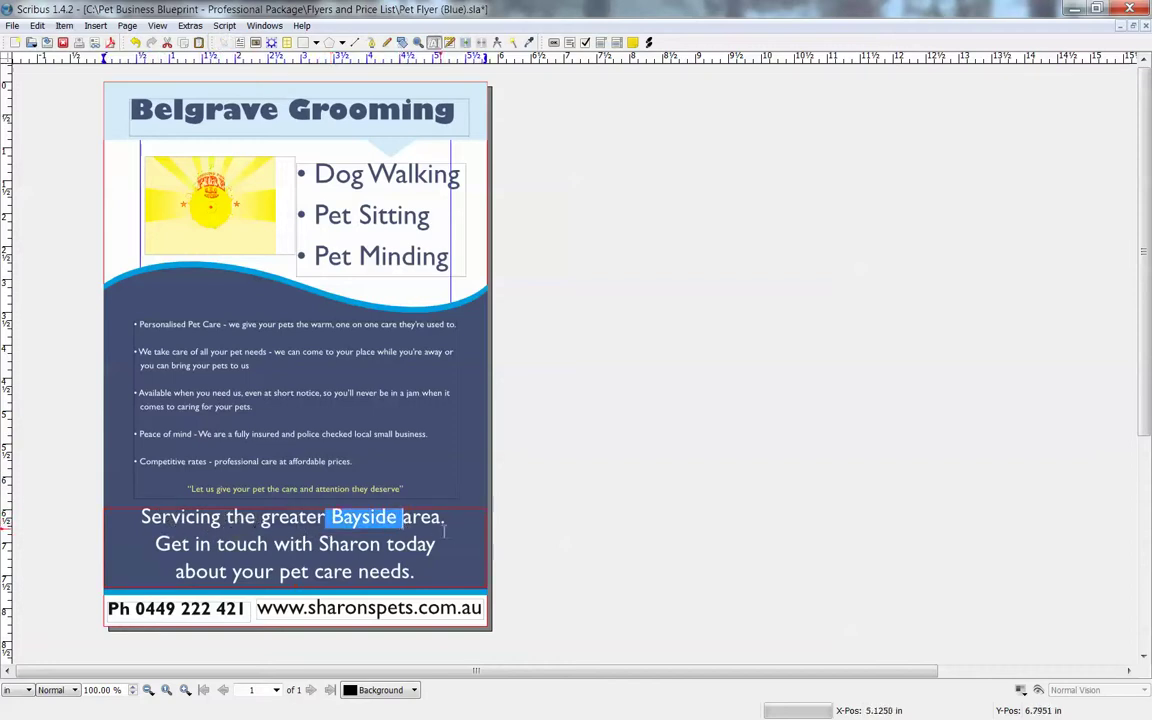
pyautogui.click(330, 545)
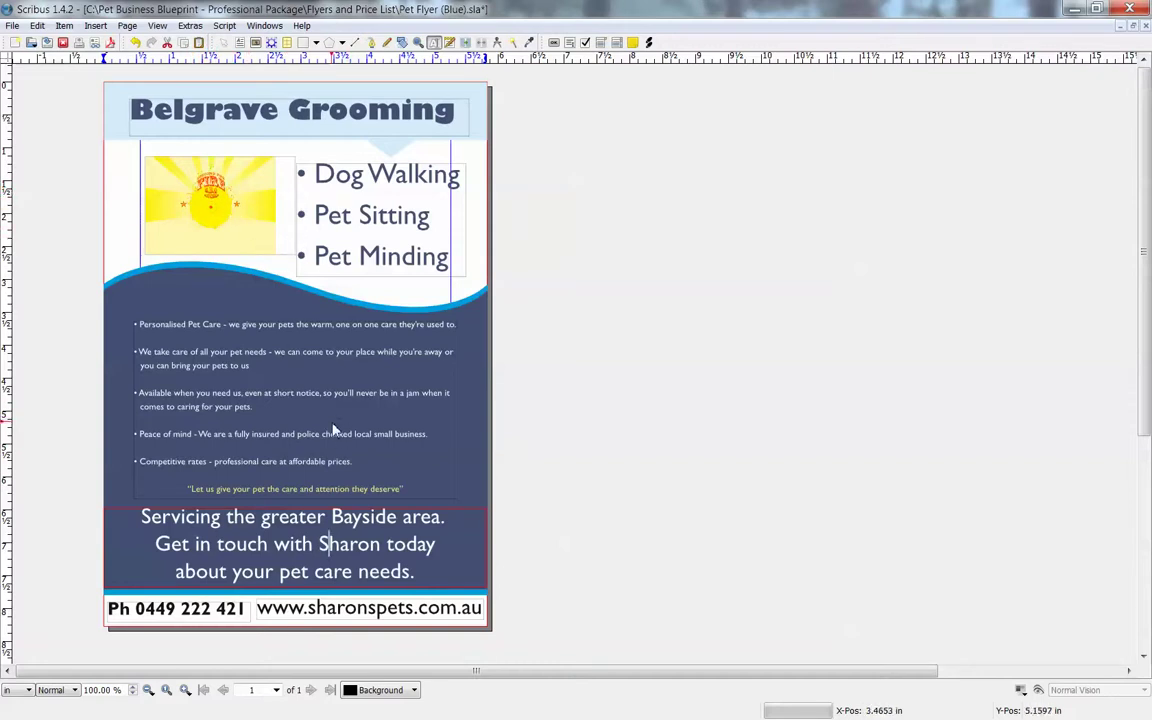
pyautogui.rightClick(201, 612)
pyautogui.click(175, 617)
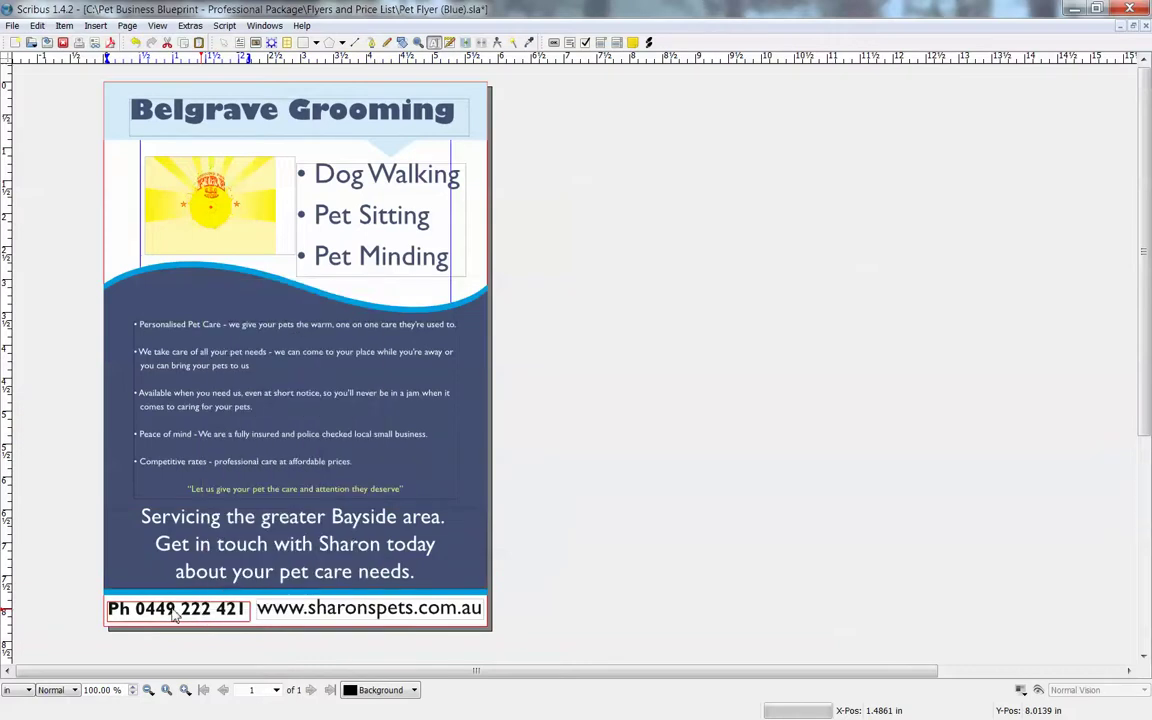
pyautogui.moveTo(134, 610); pyautogui.dragTo(412, 609)
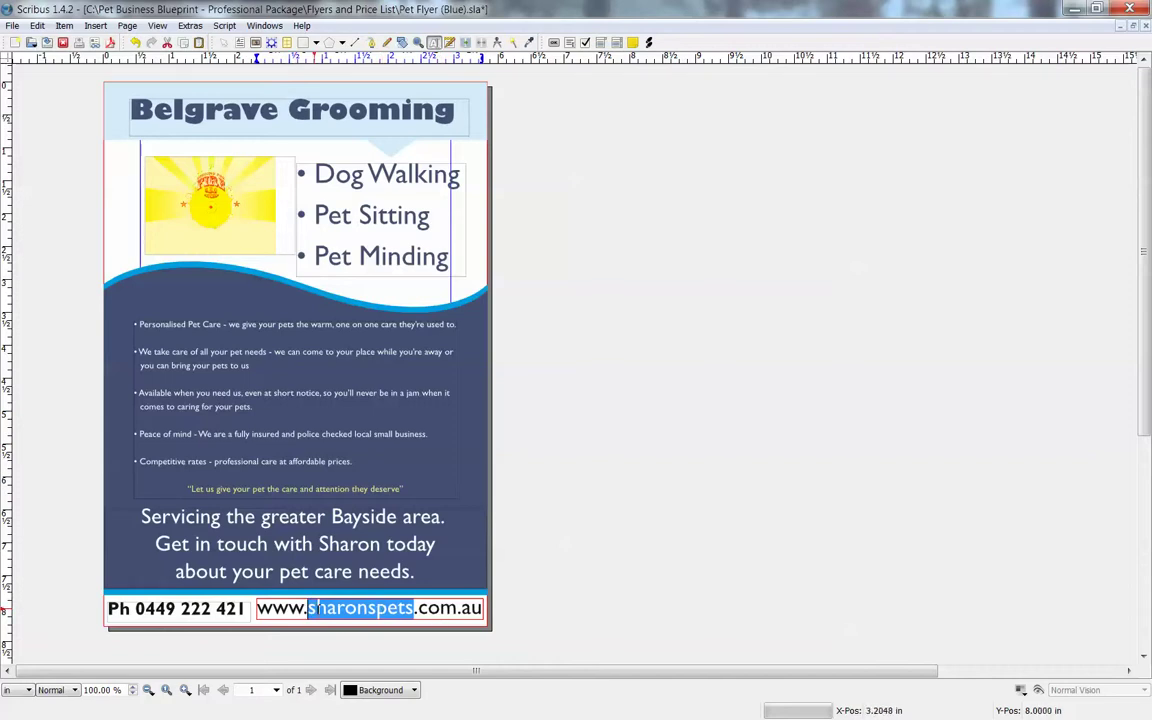
pyautogui.click(578, 321)
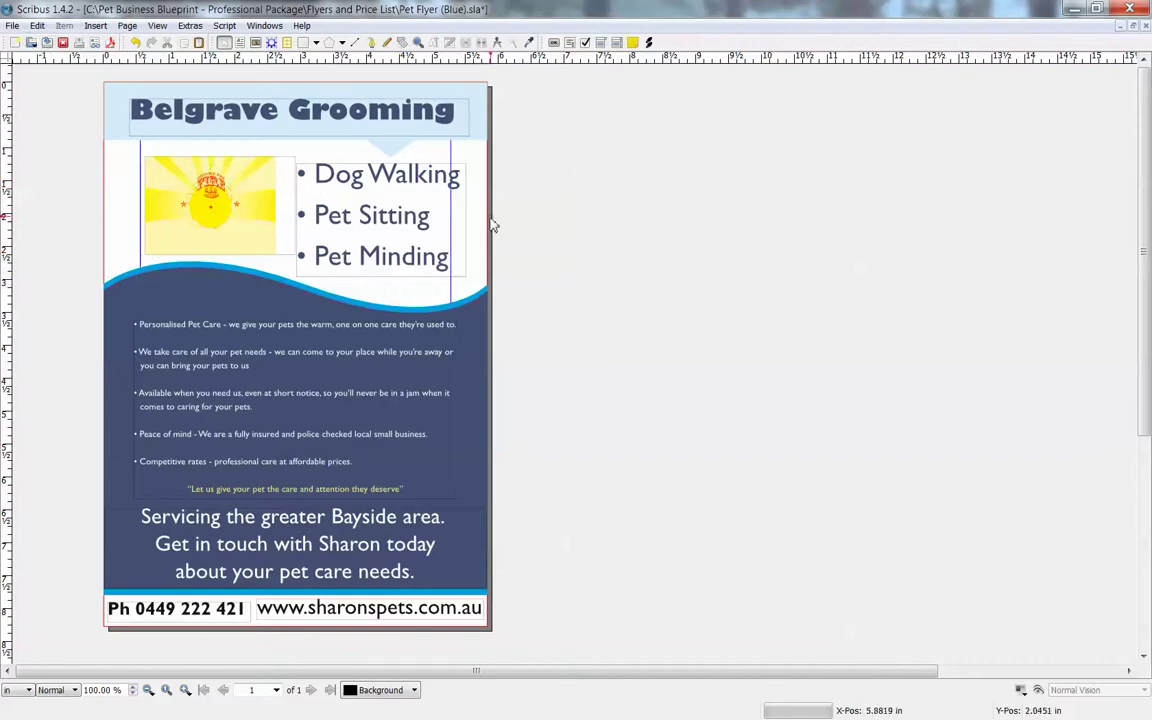
# Save the flyer as Pet Flyer (Blue).pdf, reviewing the Fonts, Viewer and Pre-Press export settings first.
pyautogui.click(12, 25)
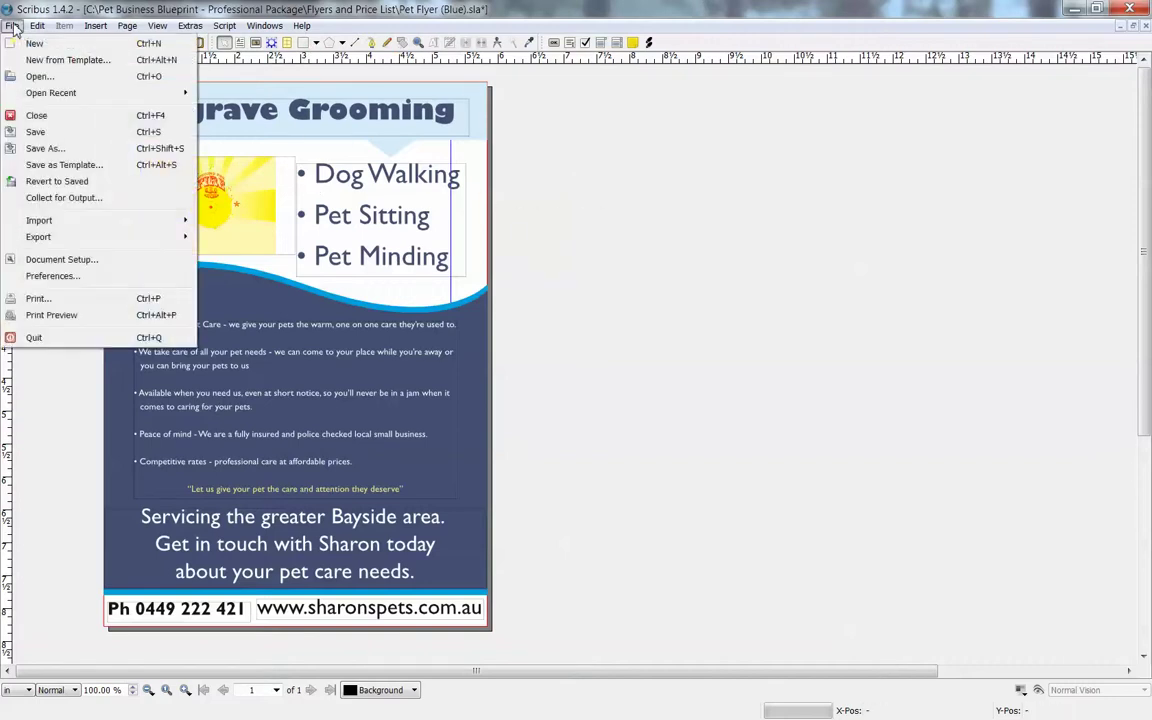
pyautogui.moveTo(62, 239)
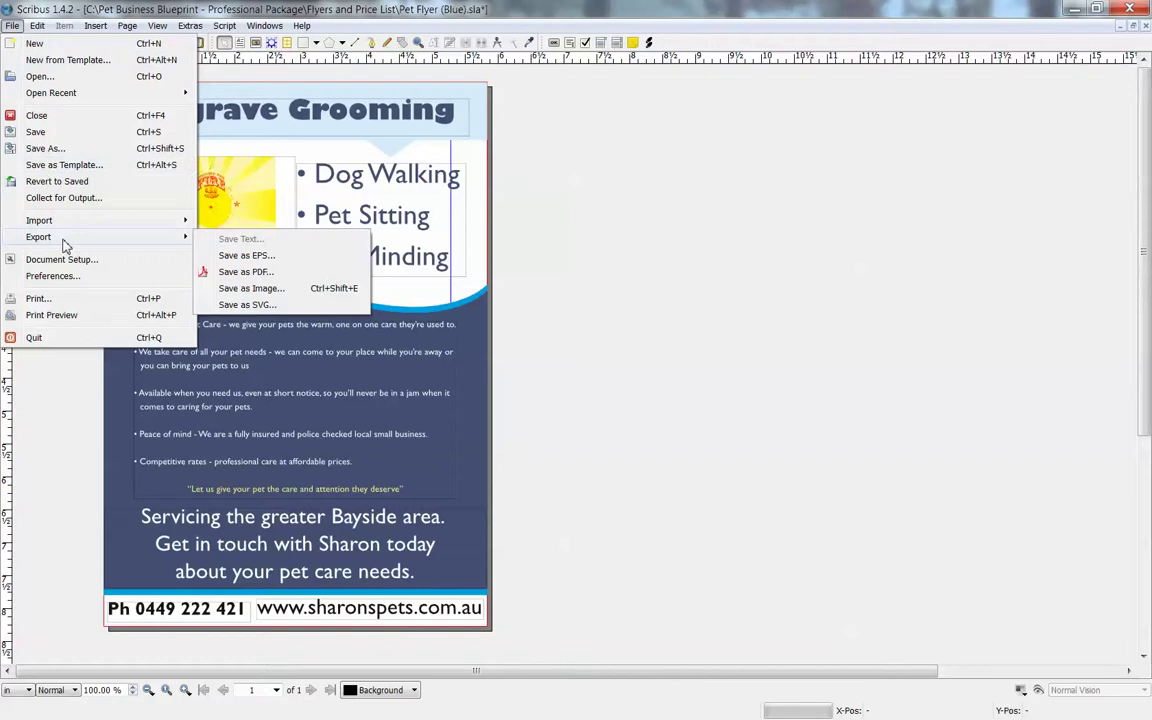
pyautogui.click(244, 272)
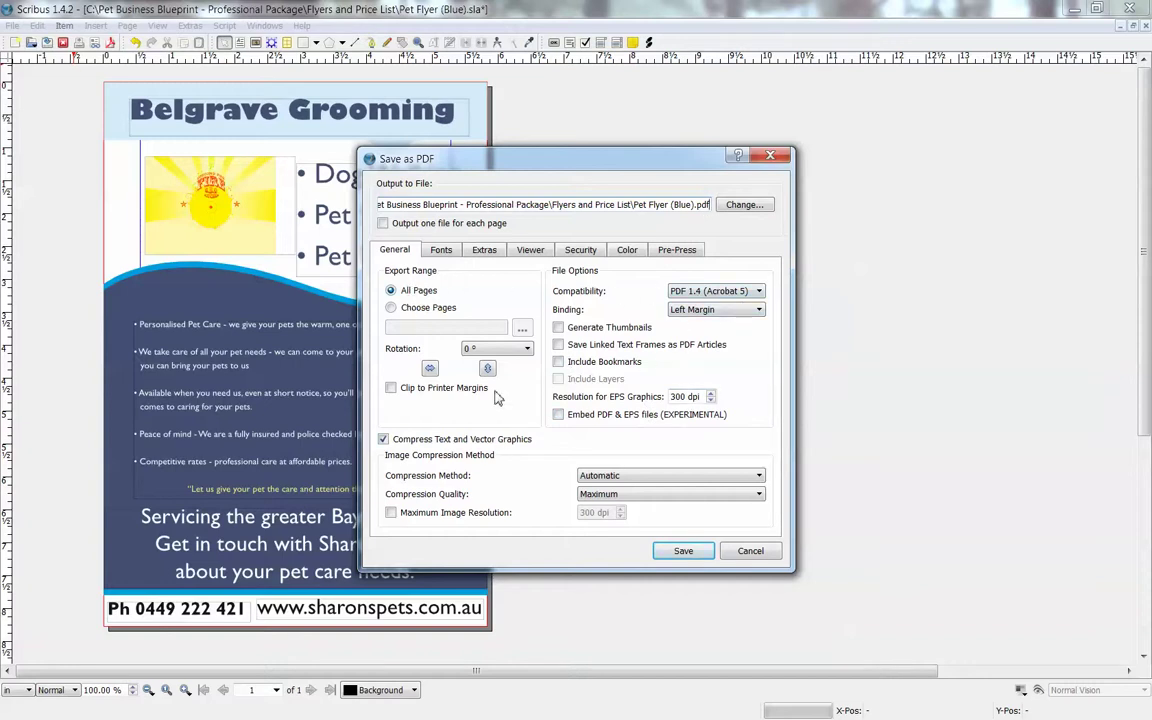
pyautogui.click(436, 252)
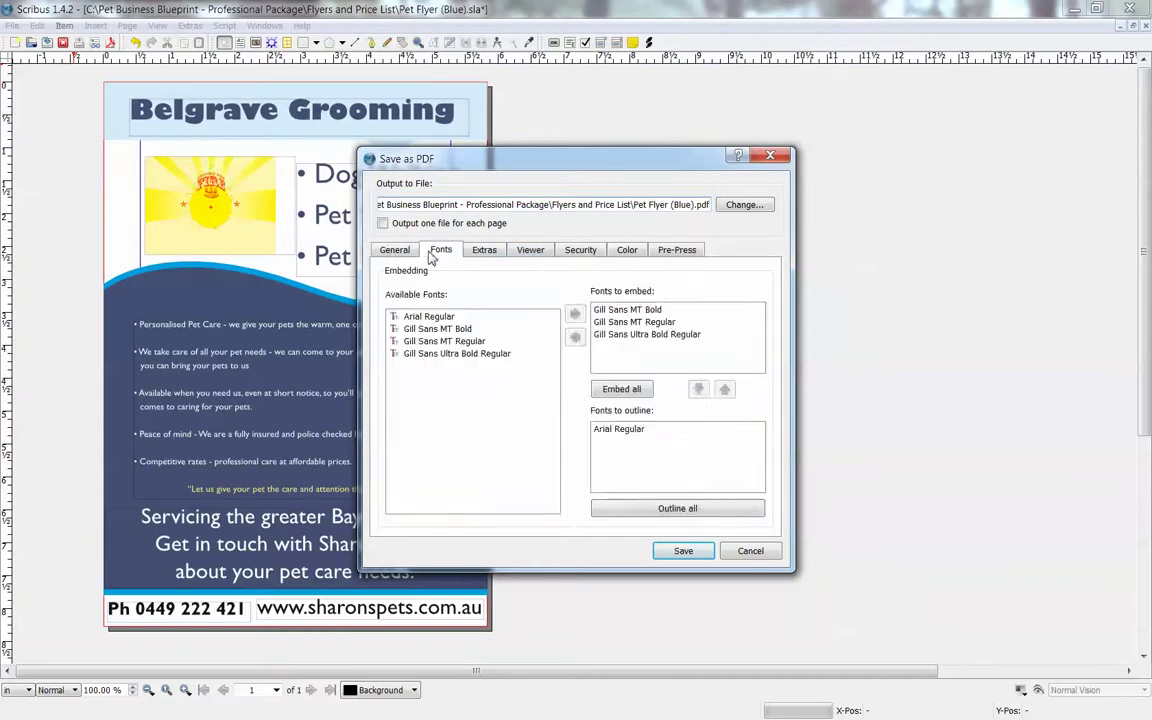
pyautogui.click(486, 252)
pyautogui.click(530, 251)
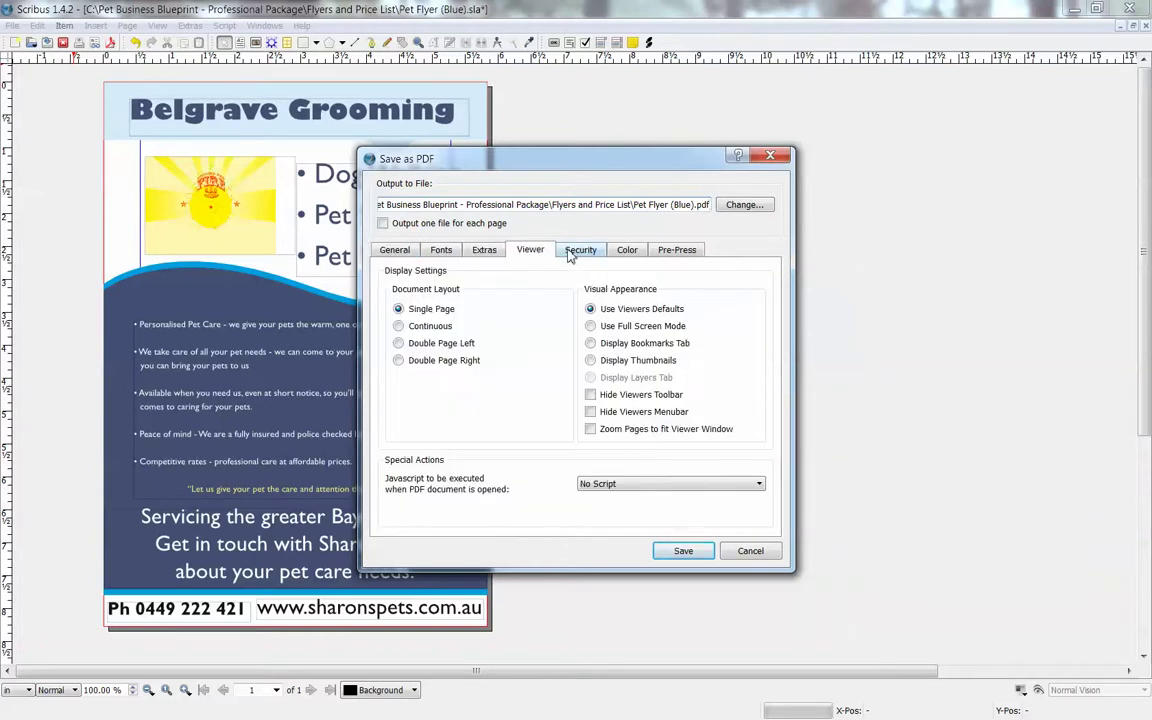
pyautogui.click(580, 251)
pyautogui.click(627, 251)
pyautogui.click(676, 251)
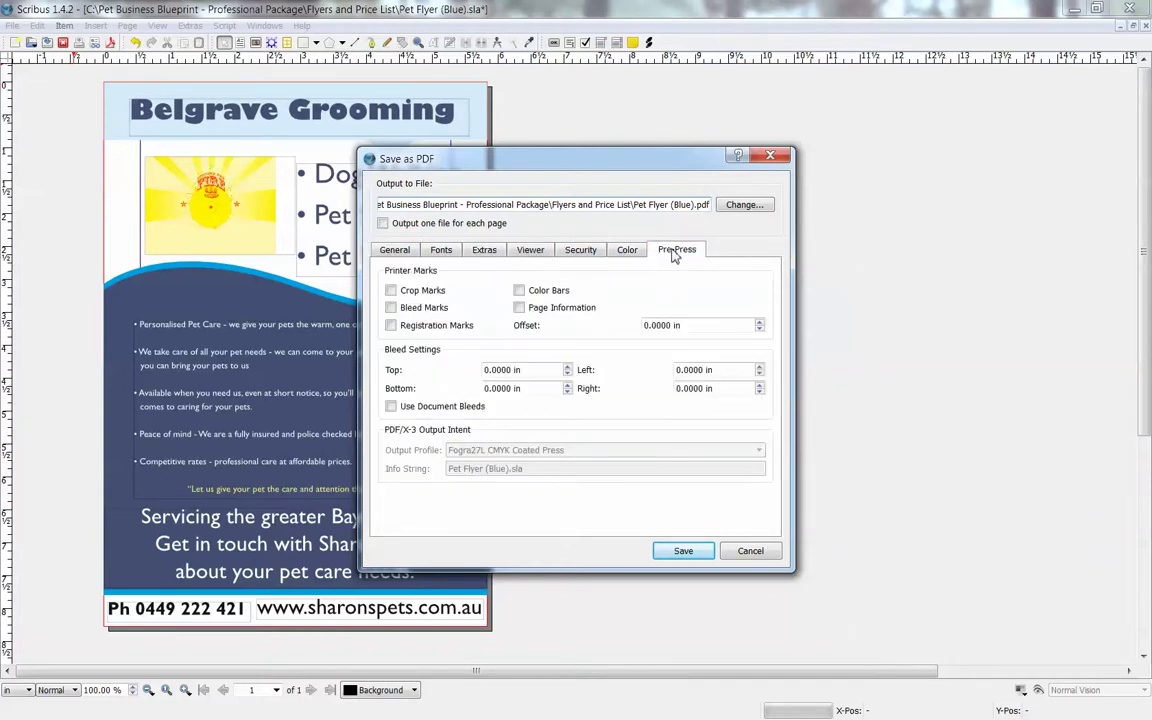
pyautogui.click(396, 251)
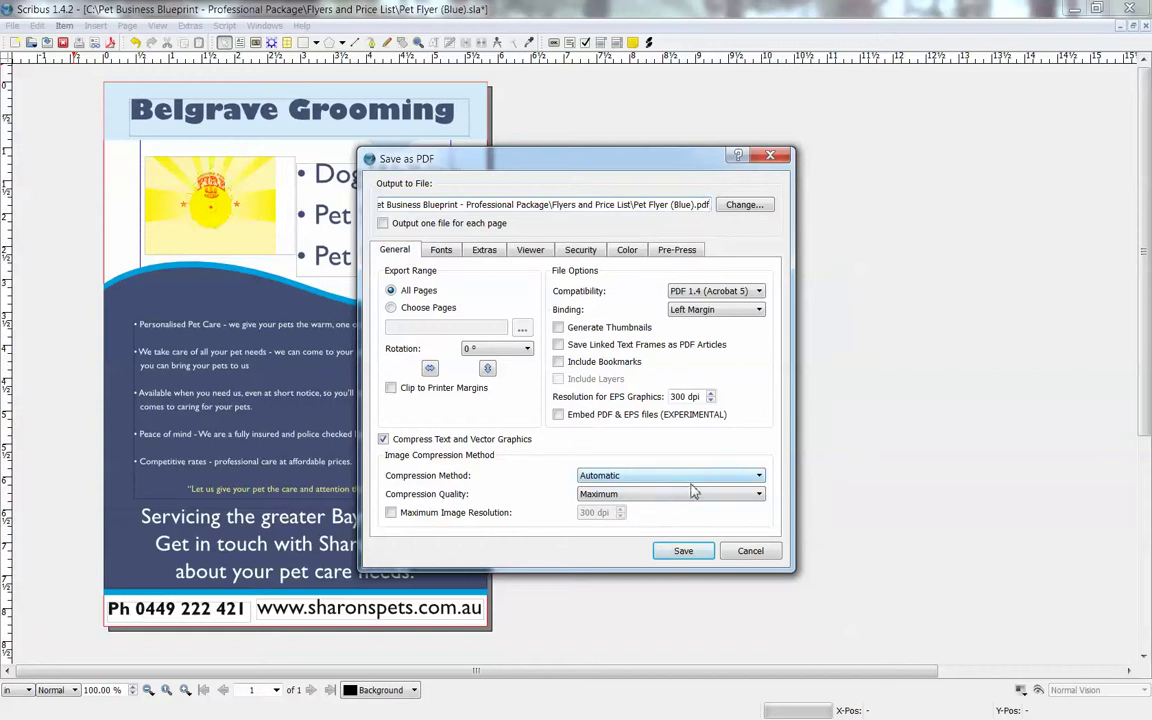
pyautogui.click(685, 551)
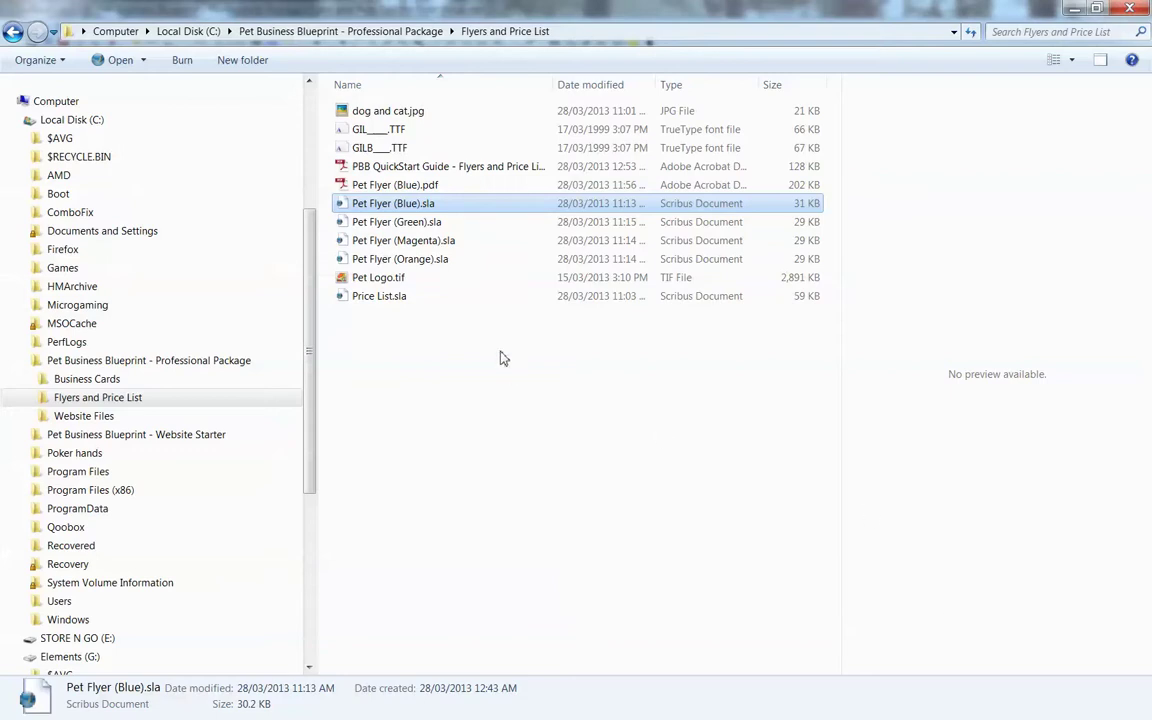
# Open Pet Flyer (Blue).pdf in Adobe Reader, reposition its window to review it, then close it.
pyautogui.click(420, 188)
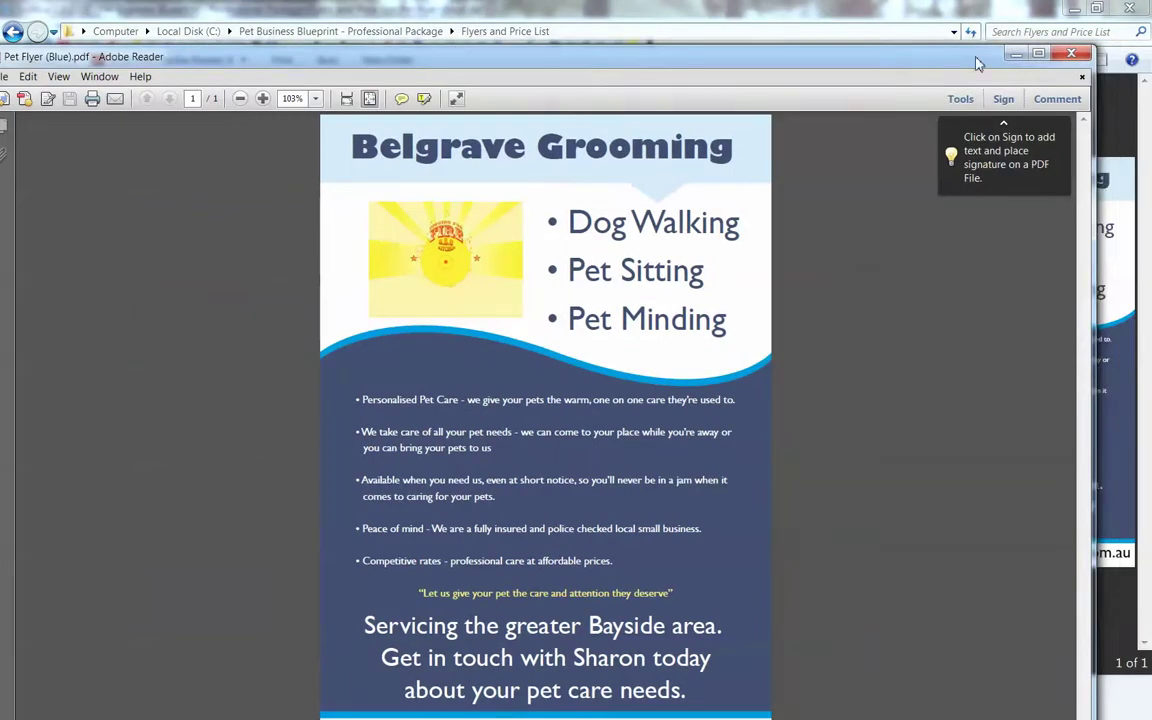
pyautogui.moveTo(1098, 140); pyautogui.dragTo(576, 140)
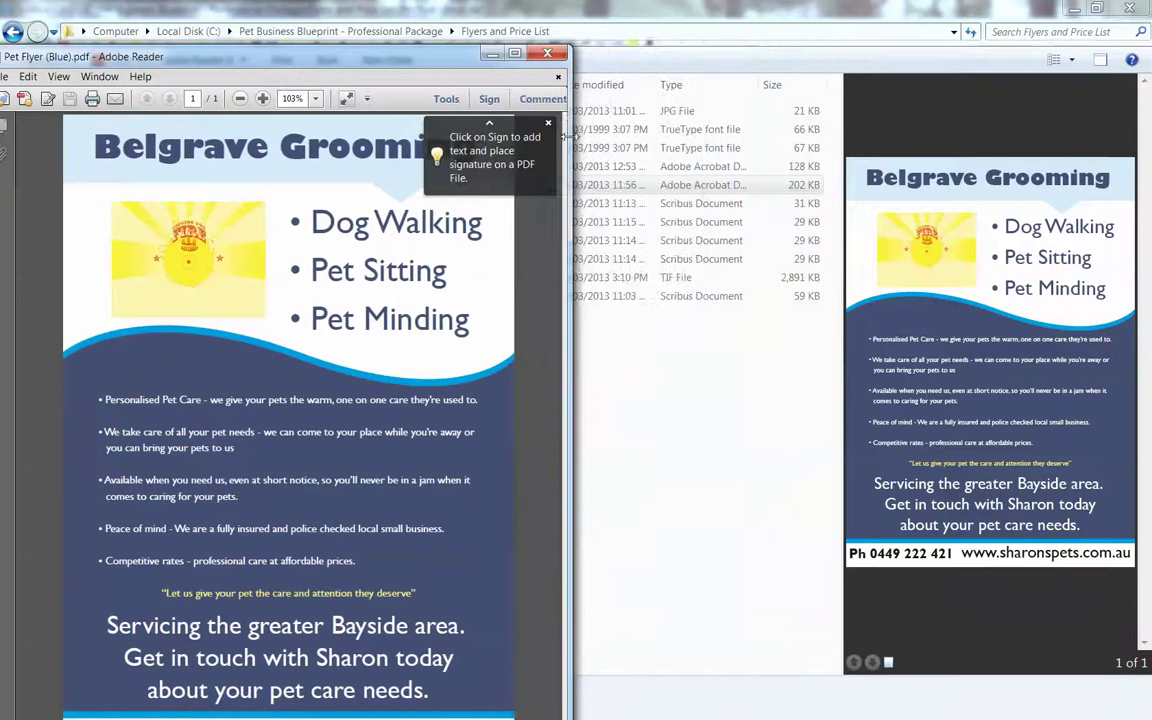
pyautogui.press('super+Right')
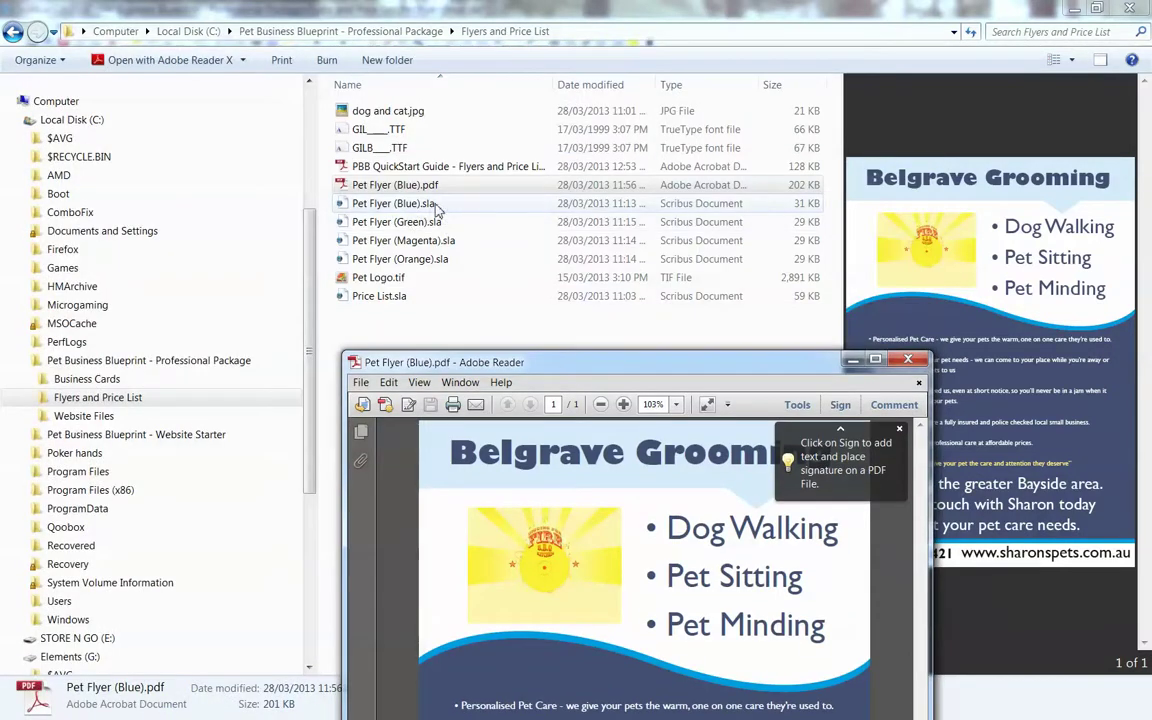
pyautogui.moveTo(572, 368); pyautogui.dragTo(470, 30)
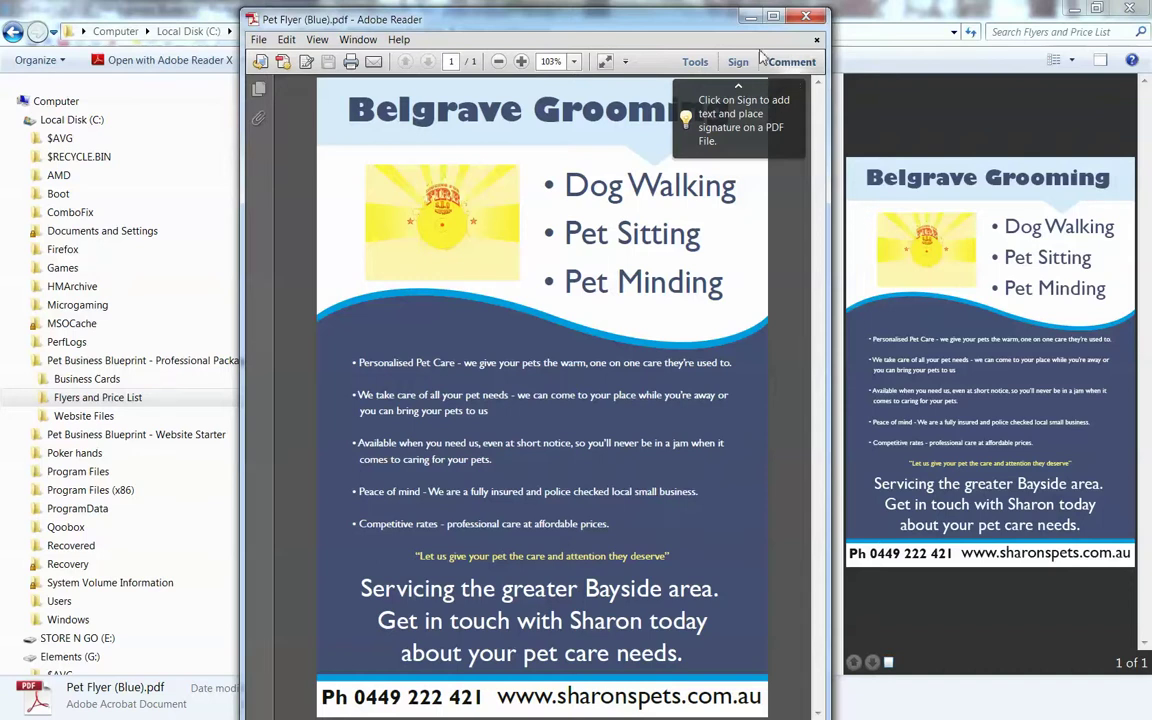
pyautogui.moveTo(701, 26)
pyautogui.mouseDown()
pyautogui.moveTo(726, 25)
pyautogui.moveTo(673, 15)
pyautogui.moveTo(692, 20)
pyautogui.mouseUp()
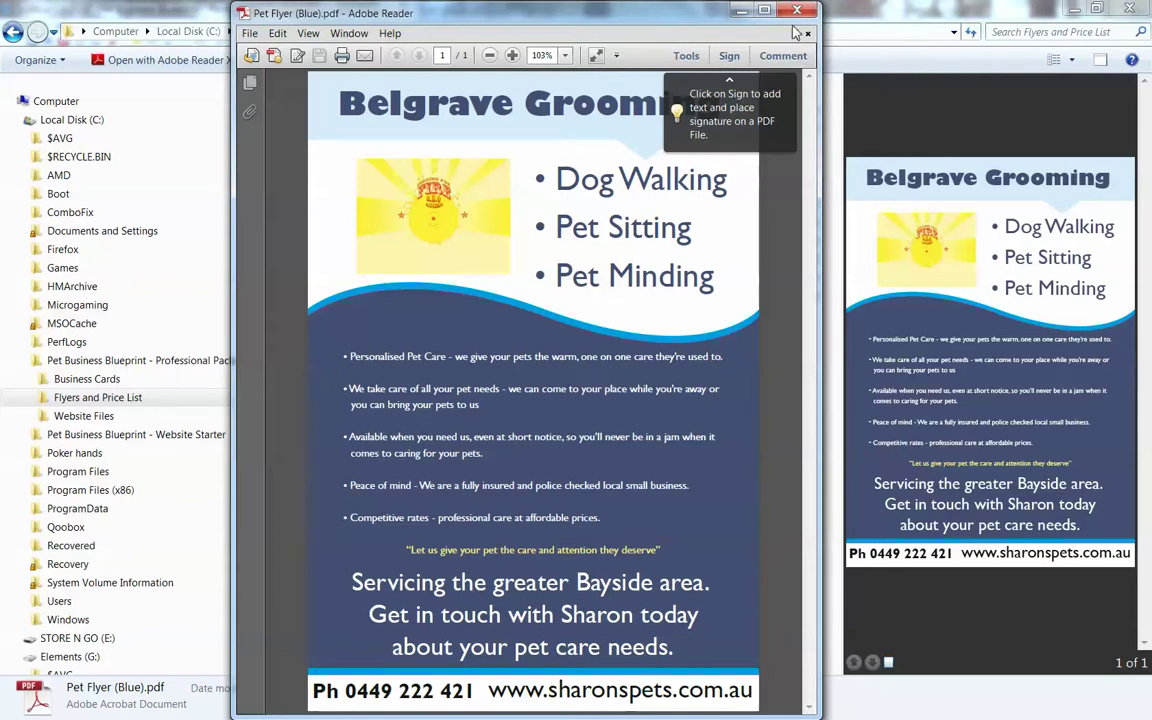
pyautogui.hotkey('alt', 'F4')
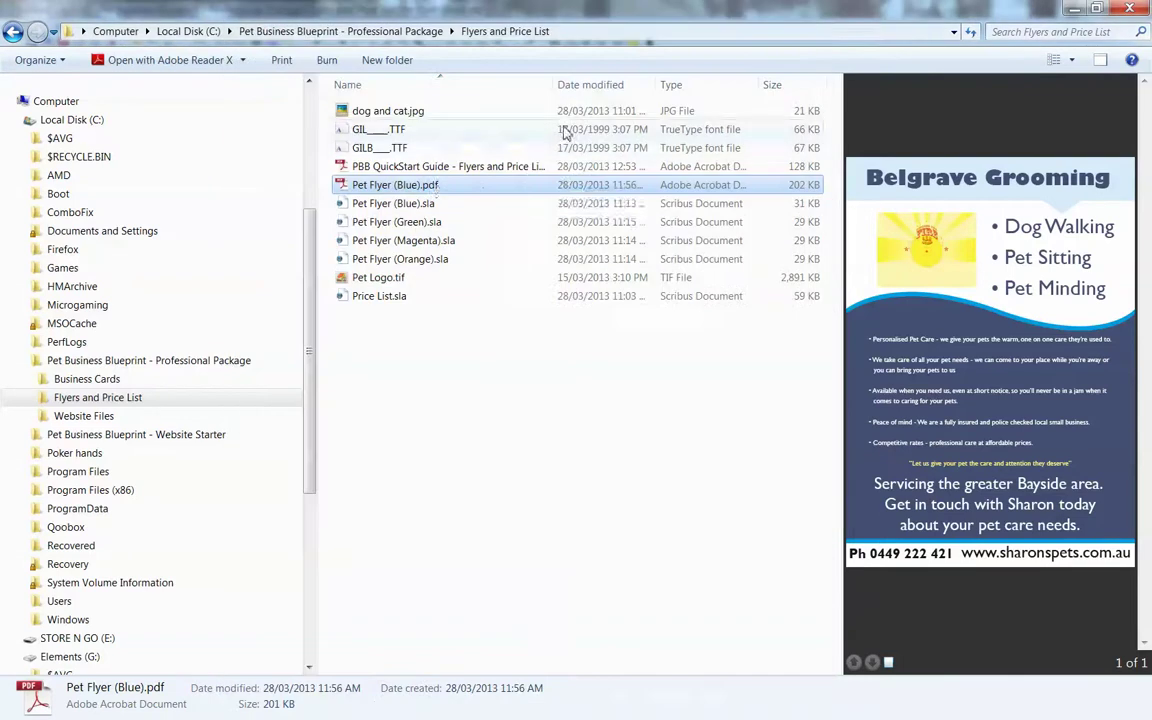
# Preview the PBB QuickStart Guide and flyer PDF, then open Price List.sla.
pyautogui.click(452, 172)
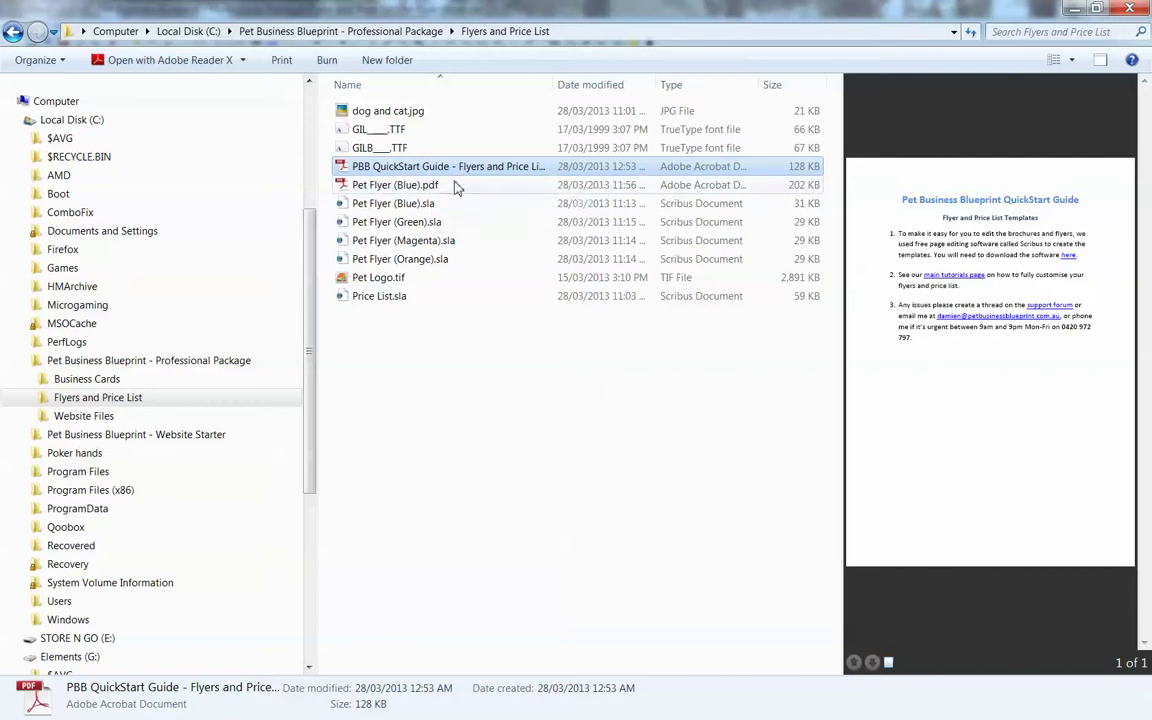
pyautogui.click(450, 186)
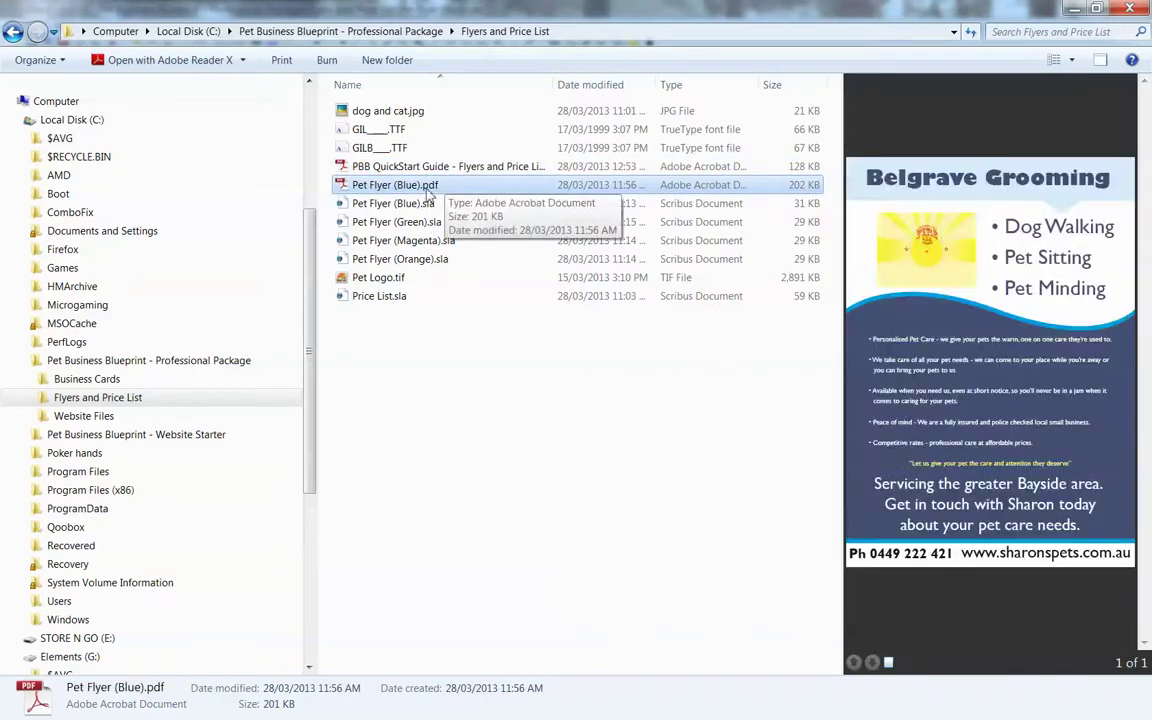
pyautogui.click(433, 297)
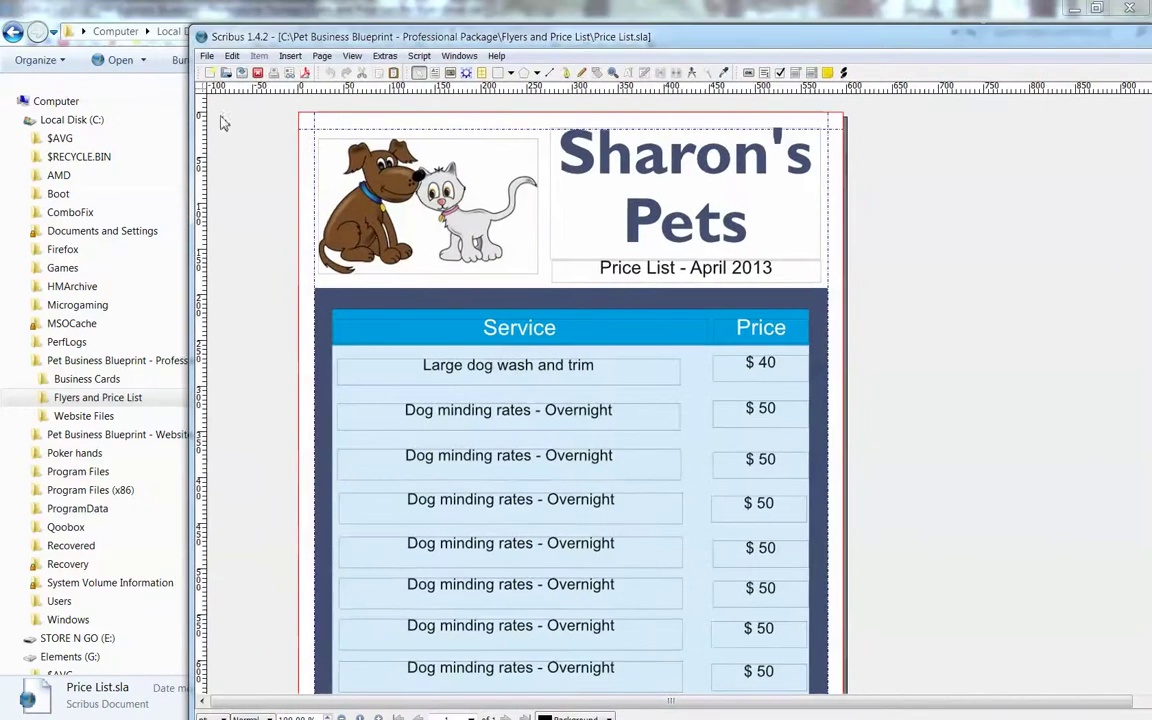
# Start replacing the dog-and-cat picture with Get Image, then cancel.
pyautogui.click(362, 168)
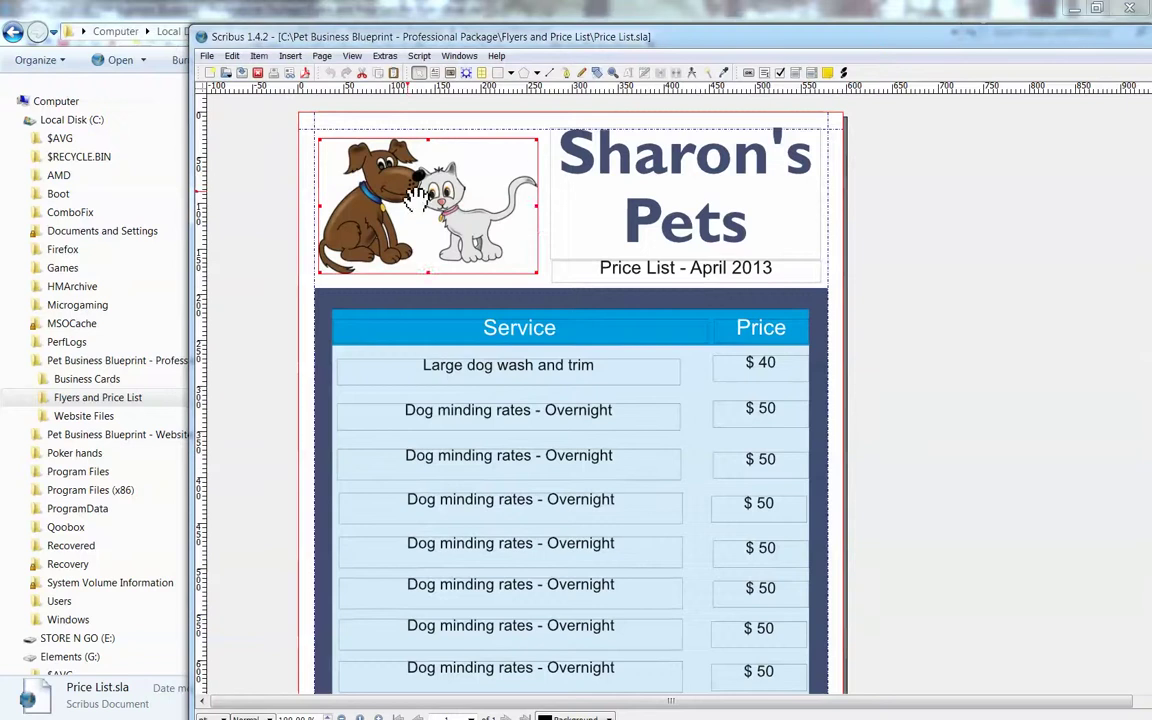
pyautogui.rightClick(362, 168)
pyautogui.rightClick(408, 194)
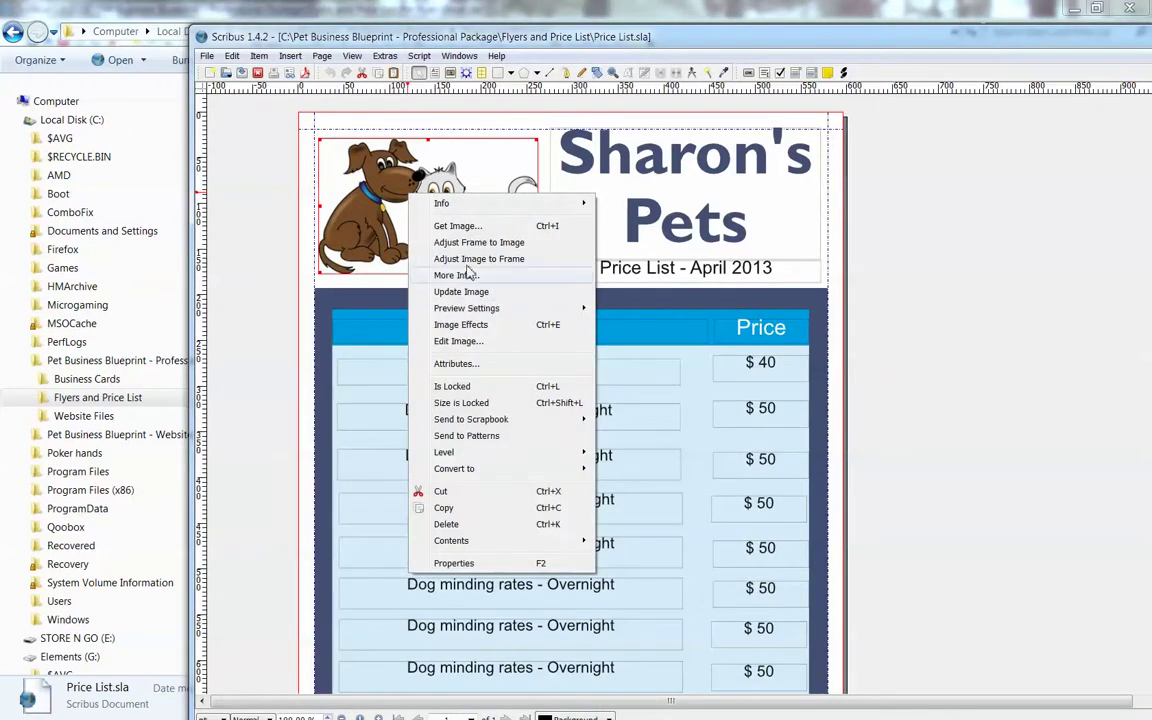
pyautogui.click(458, 226)
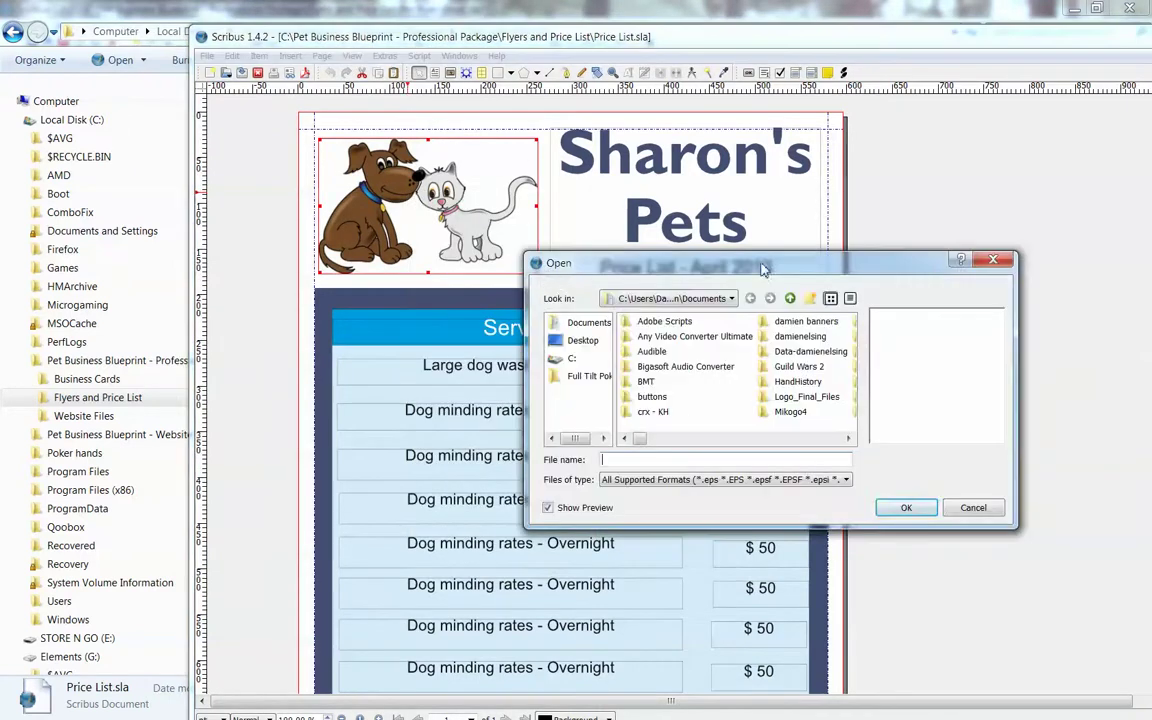
pyautogui.click(975, 506)
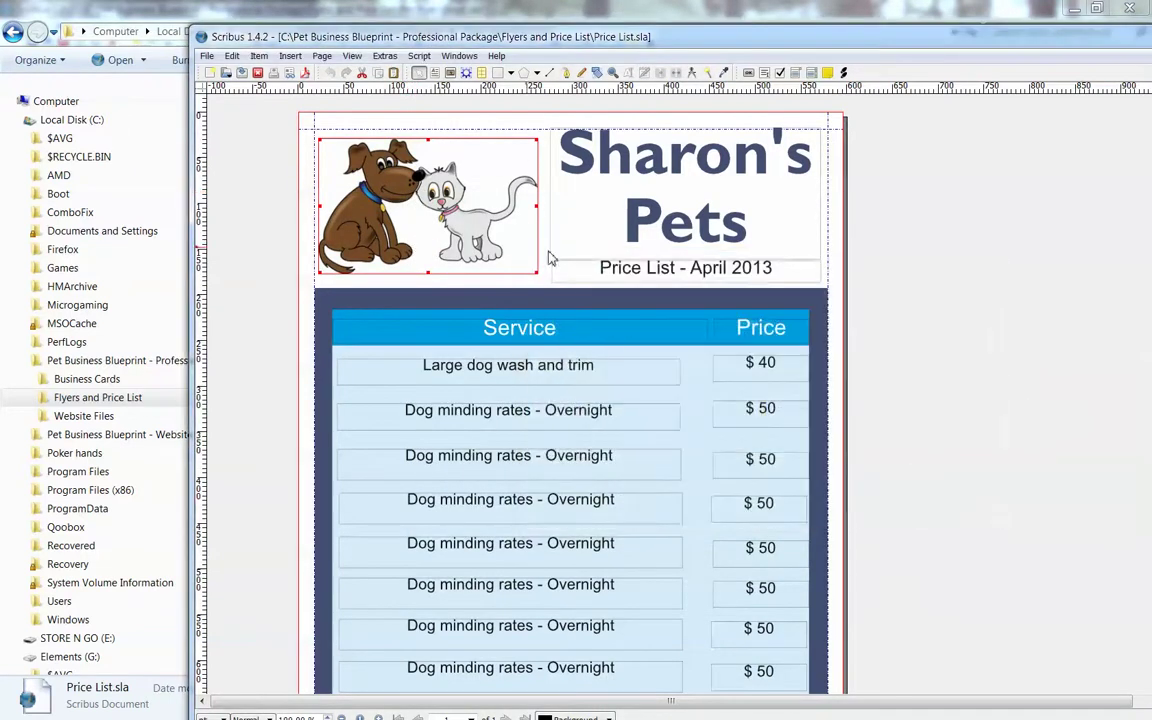
# Maximize Scribus and inspect the title, April 2013 subtitle, service rows and $50 price.
pyautogui.click(710, 155)
pyautogui.doubleClick(728, 36)
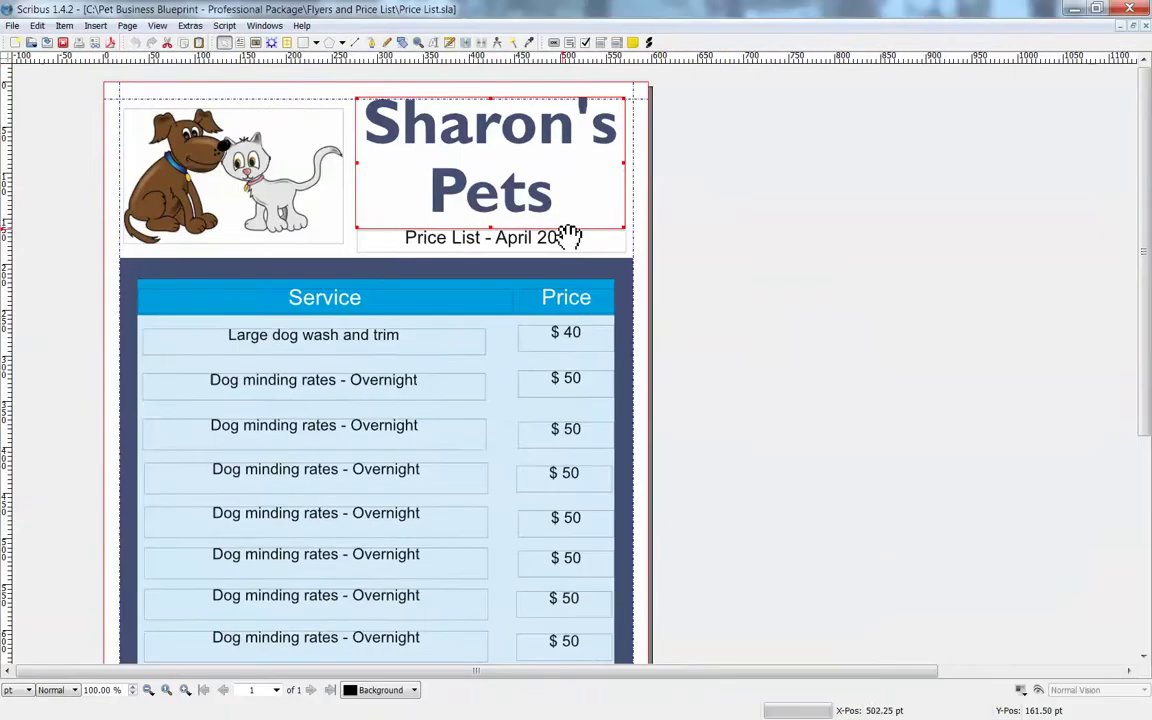
pyautogui.doubleClick(537, 247)
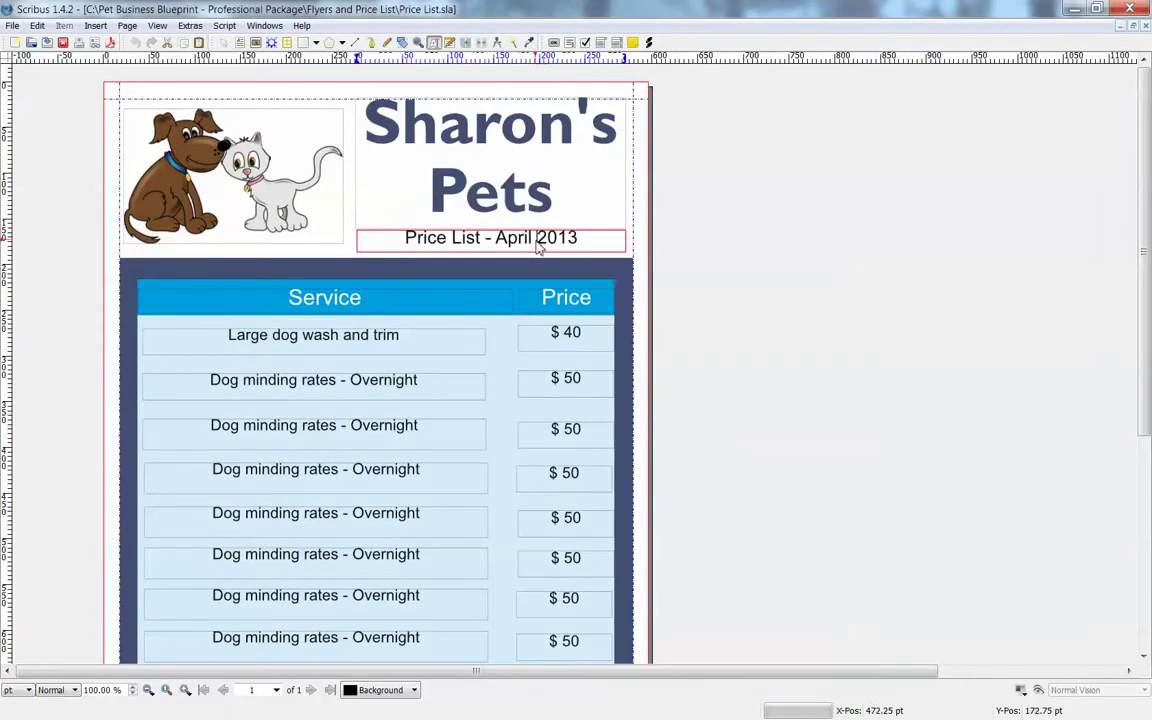
pyautogui.click(366, 345)
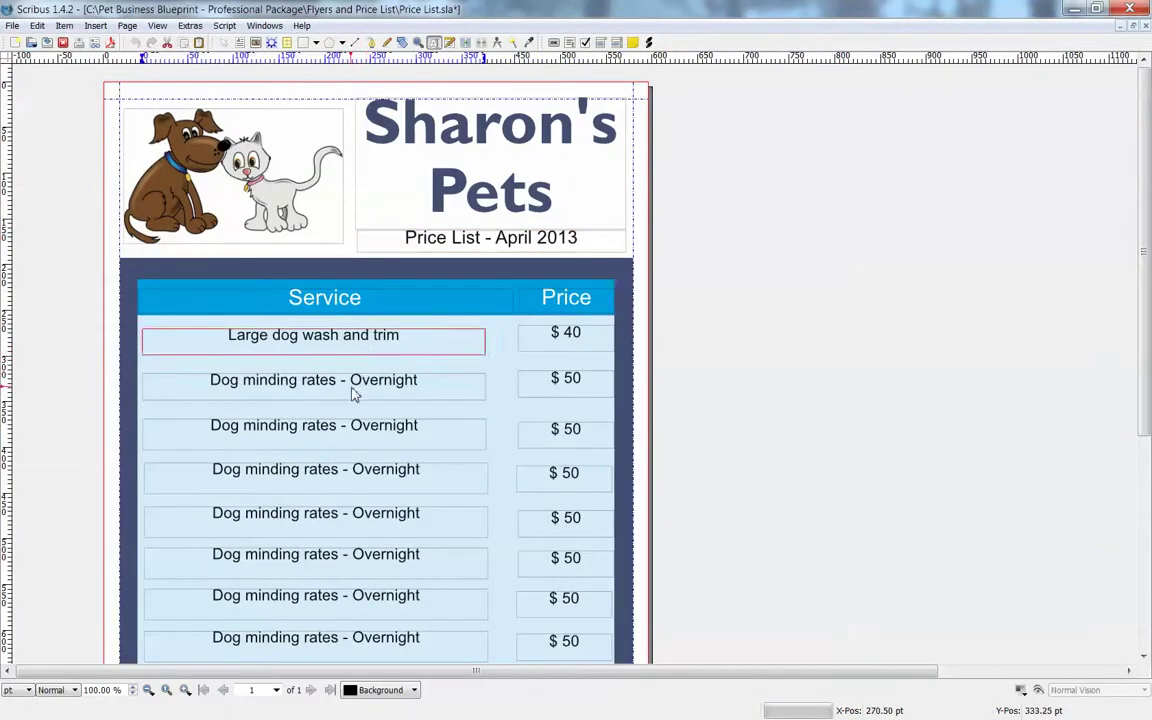
pyautogui.click(352, 388)
pyautogui.click(361, 436)
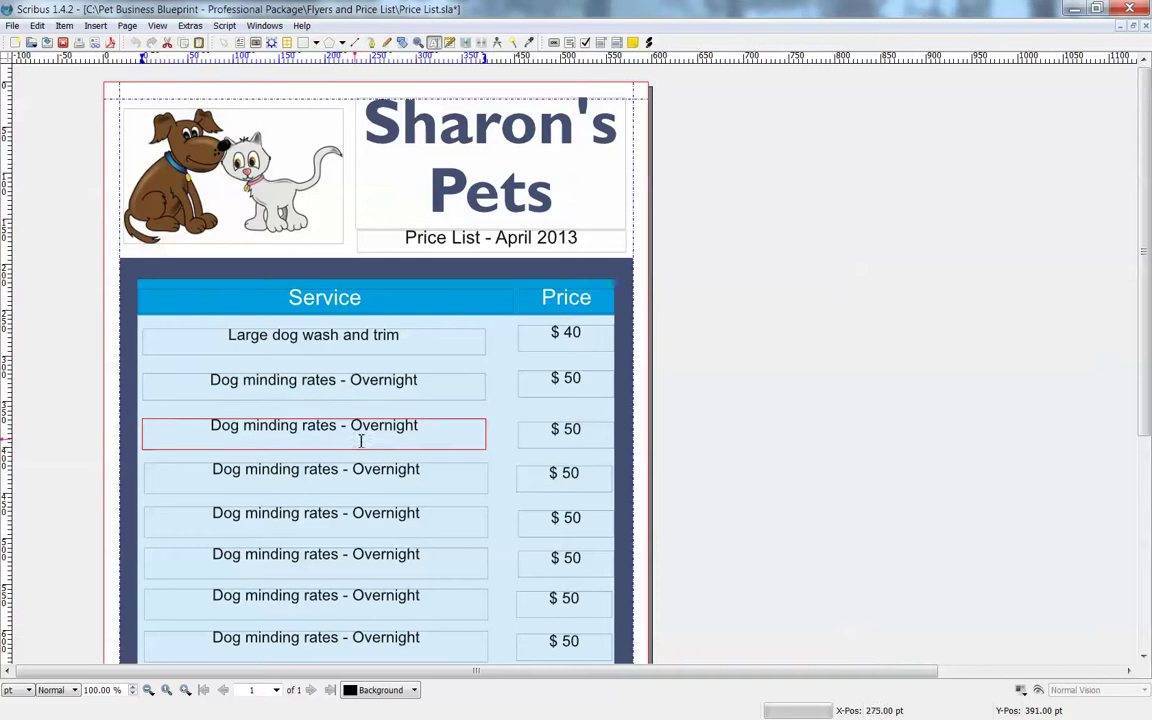
pyautogui.click(567, 433)
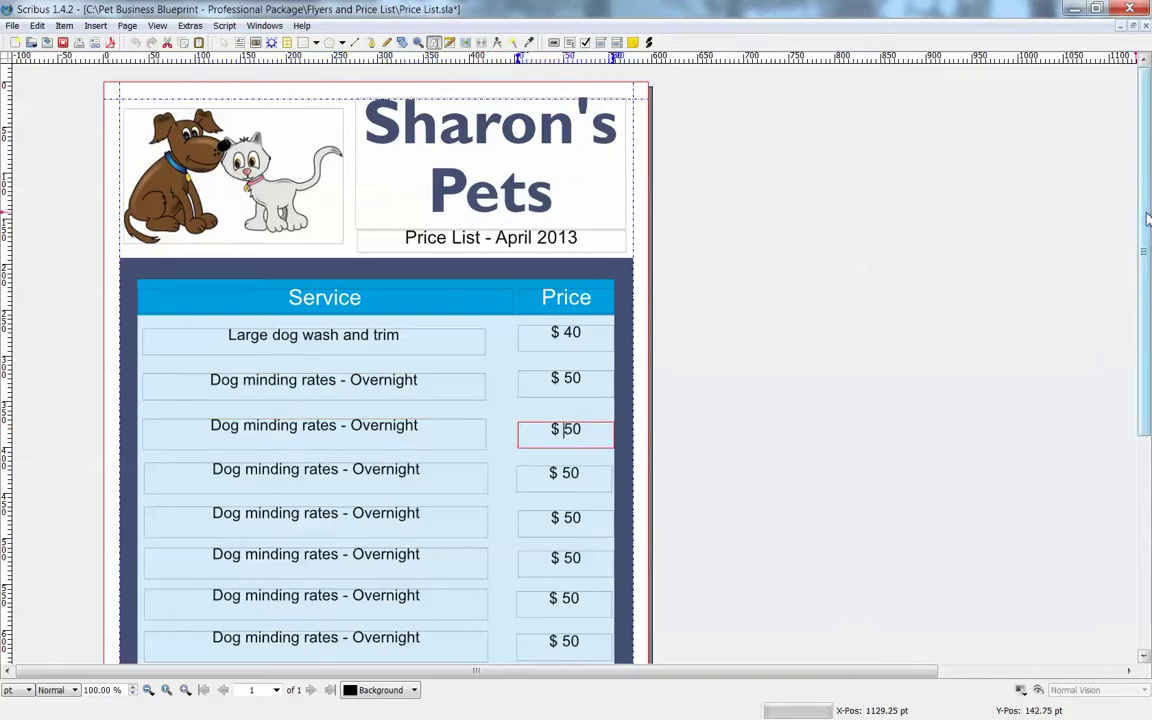
pyautogui.scroll(-5, 365, 441)
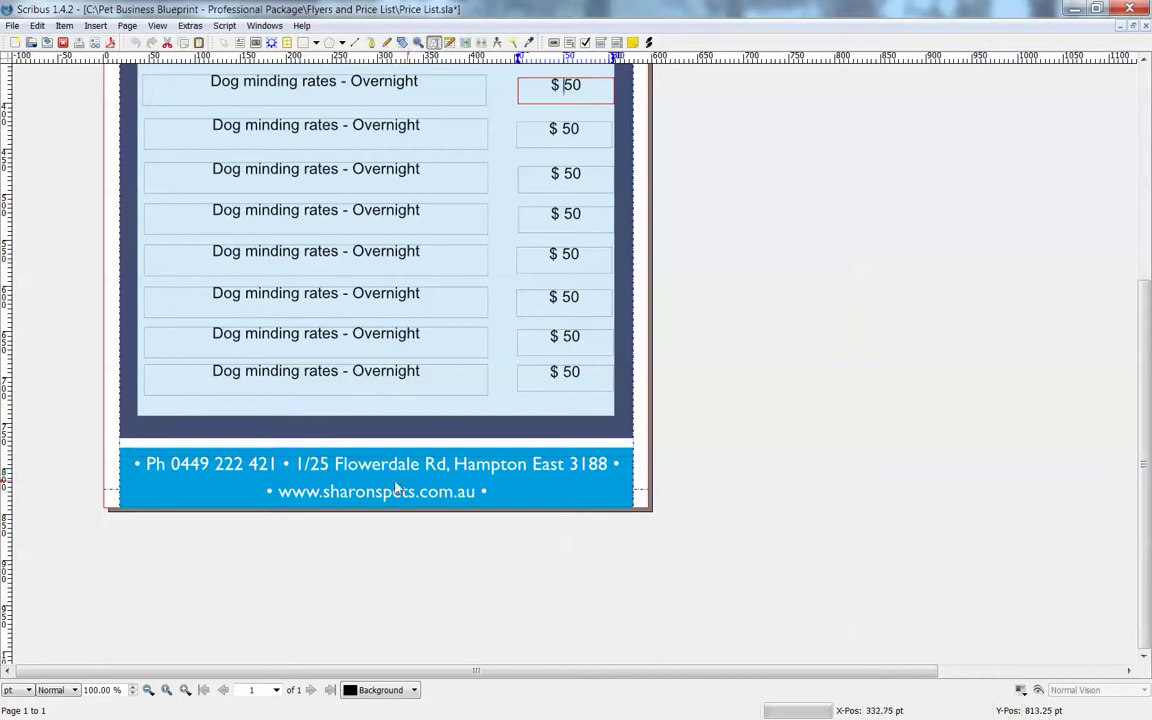
pyautogui.scroll(5, 1131, 481)
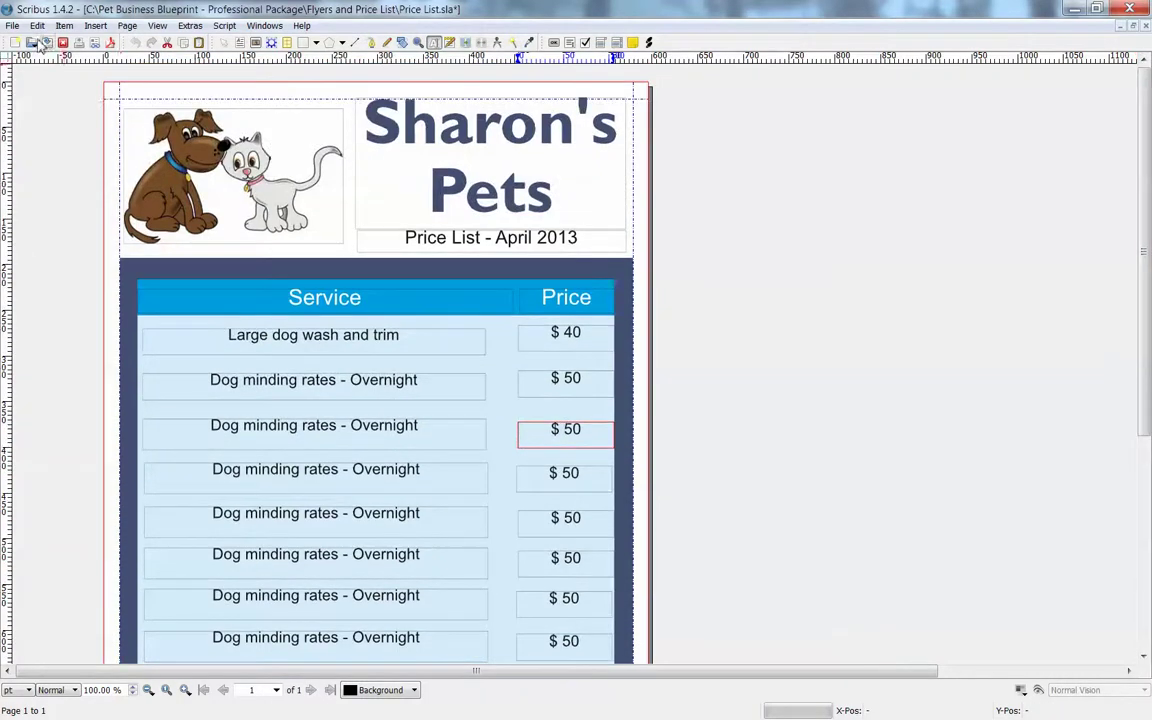
# Export the price list to PDF, ignoring the preflight warning about the 90 x 90 DPI image.
pyautogui.click(12, 25)
pyautogui.moveTo(45, 237)
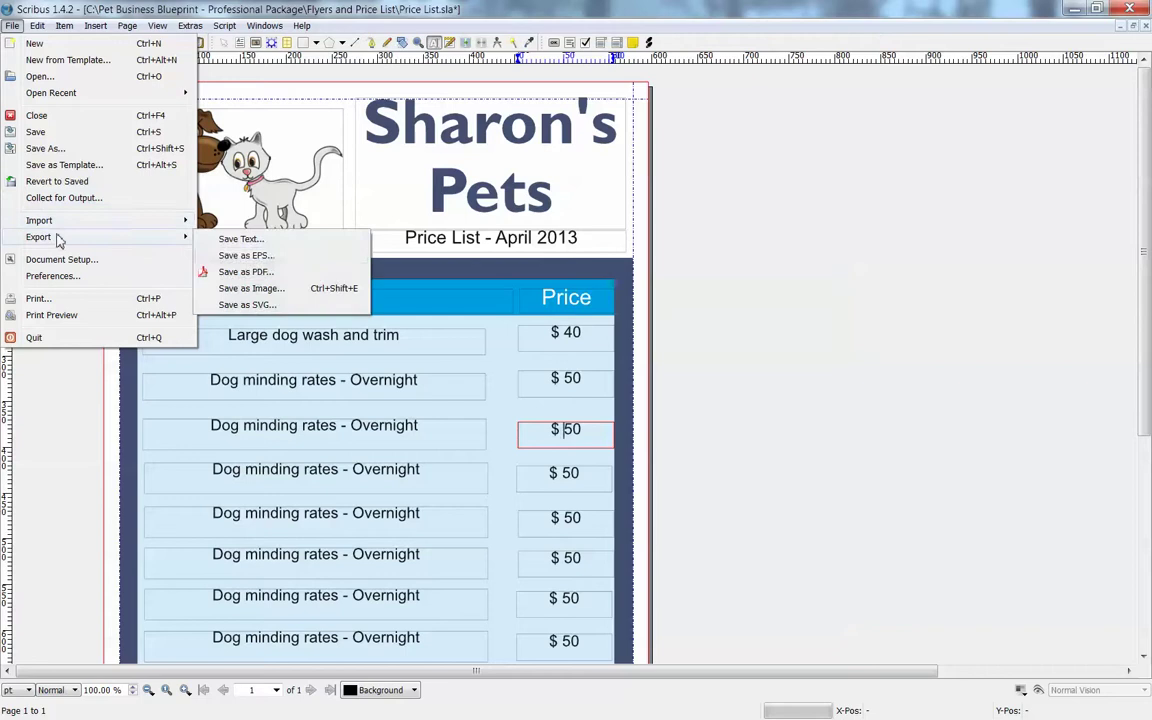
pyautogui.click(256, 279)
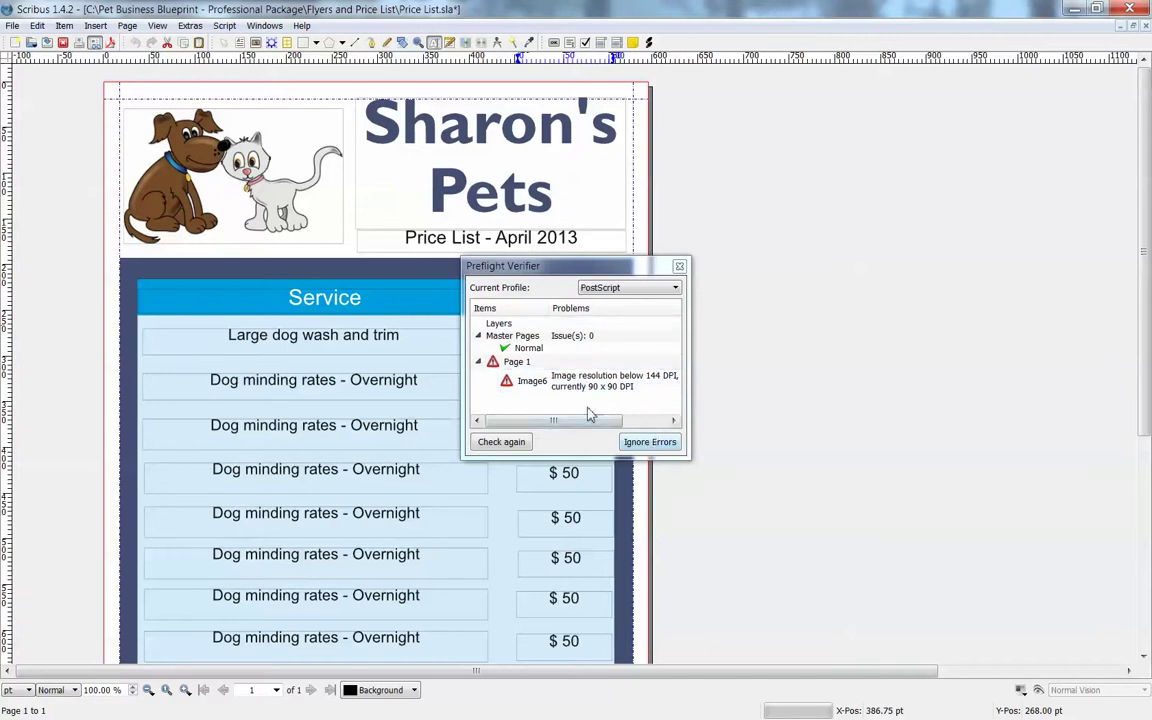
pyautogui.moveTo(560, 421)
pyautogui.mouseDown()
pyautogui.moveTo(605, 427)
pyautogui.moveTo(568, 425)
pyautogui.mouseUp()
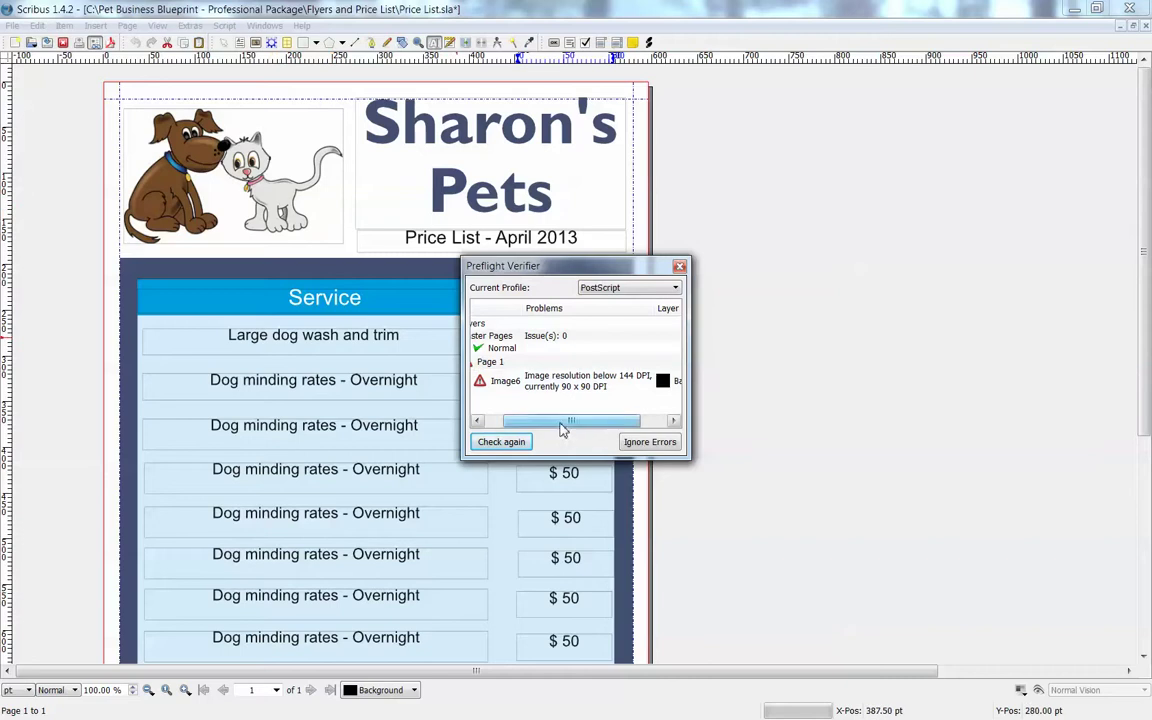
pyautogui.moveTo(563, 429); pyautogui.dragTo(587, 426)
pyautogui.click(649, 442)
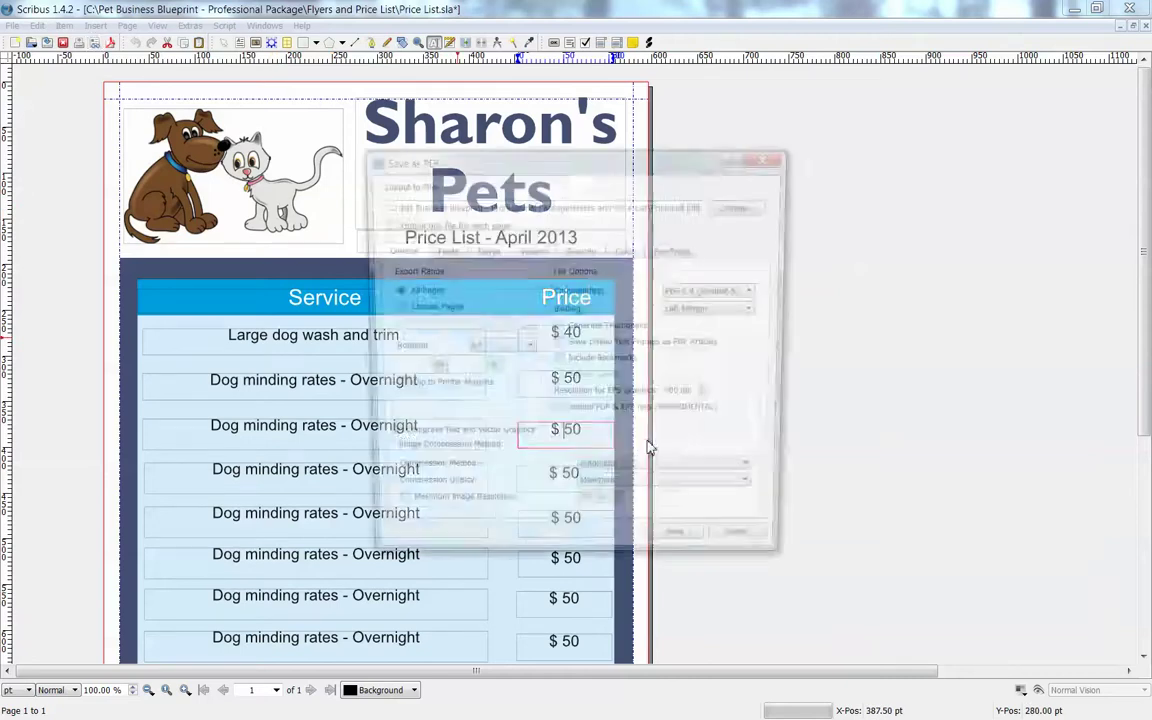
pyautogui.click(683, 550)
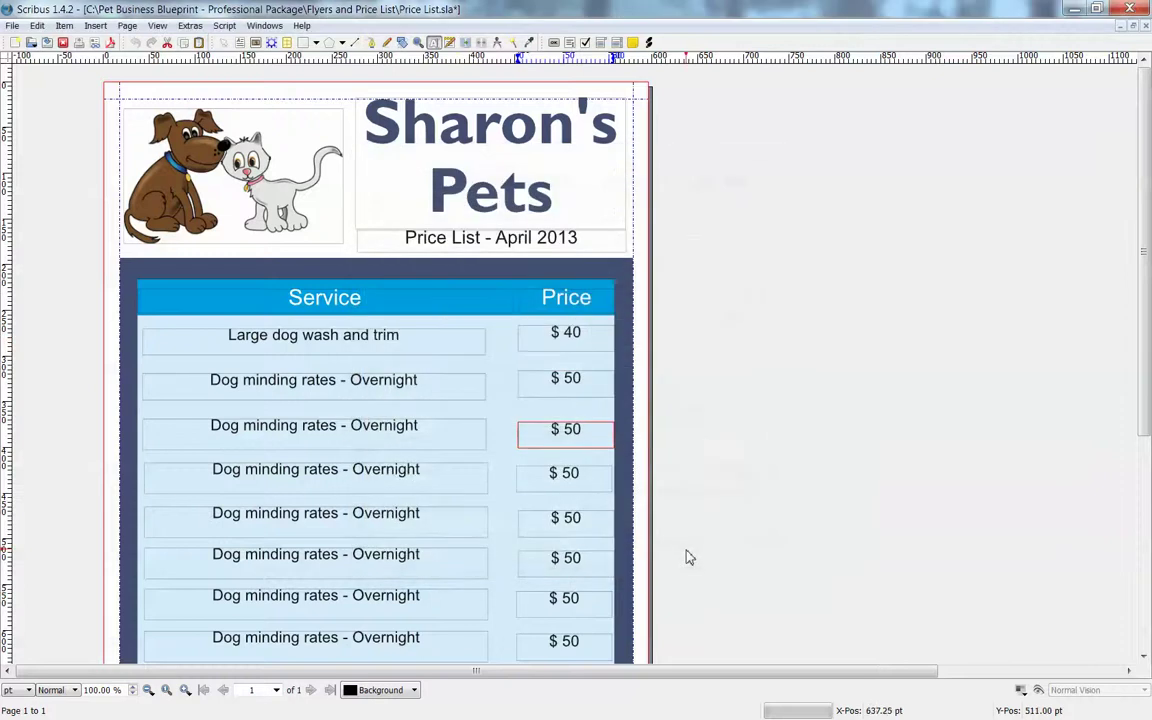
# Minimize Scribus and preview Price List.pdf, showing its April 2013 prices, in Explorer.
pyautogui.click(1075, 10)
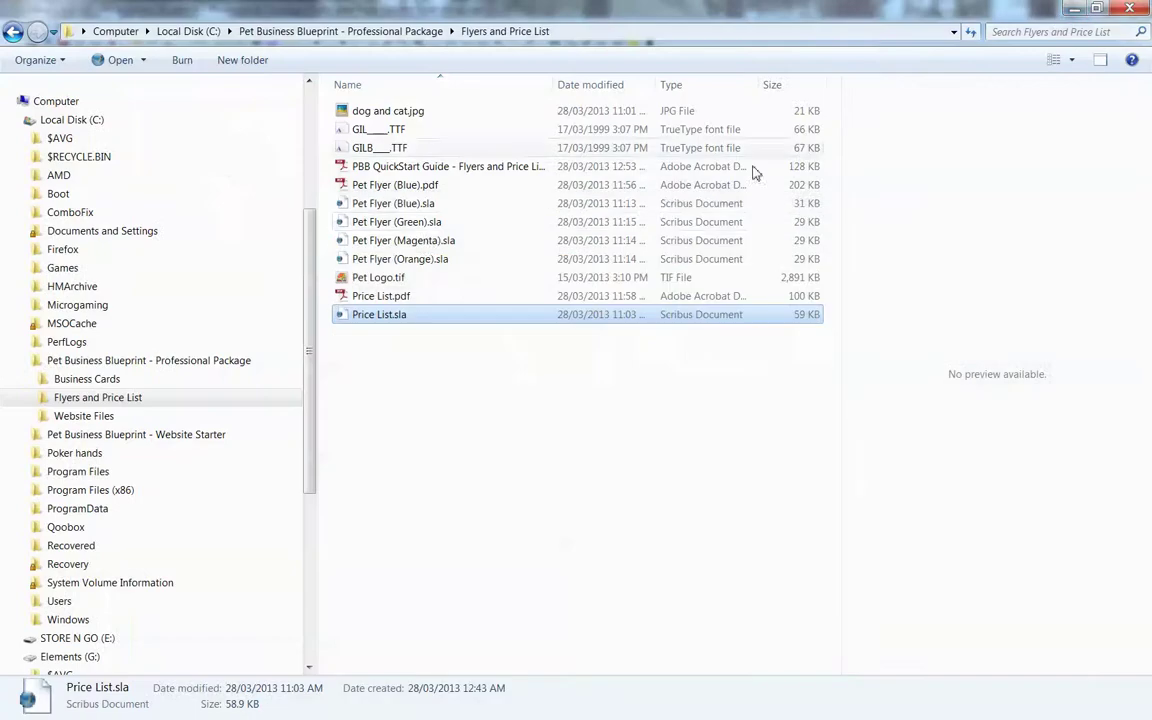
pyautogui.click(399, 300)
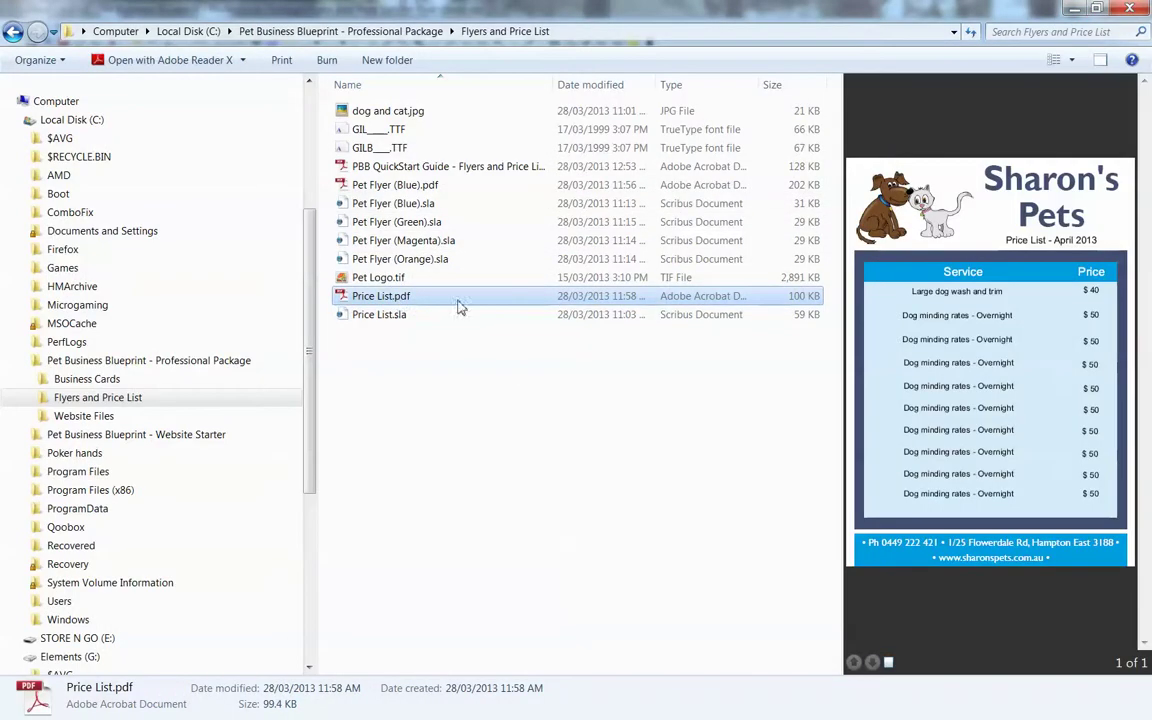